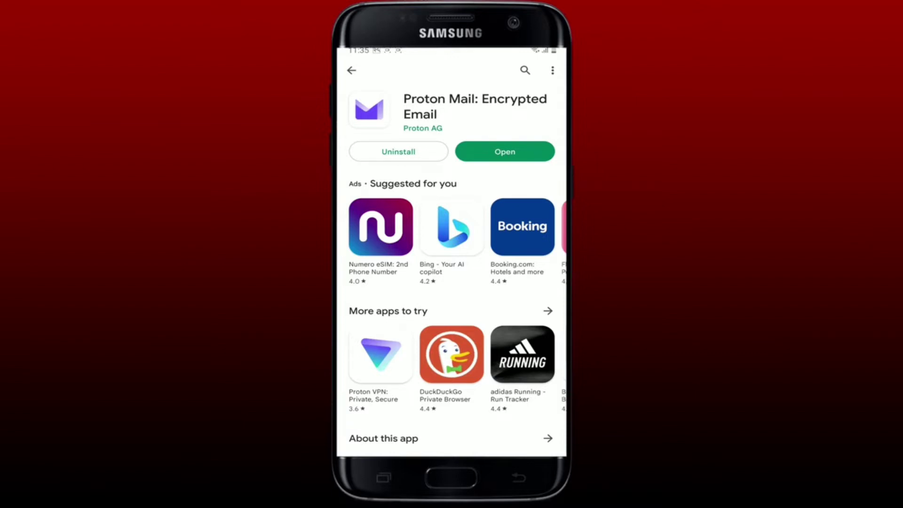
Launch Proton Mail, then return to the home screen and page through the app drawer
left_click(505, 152)
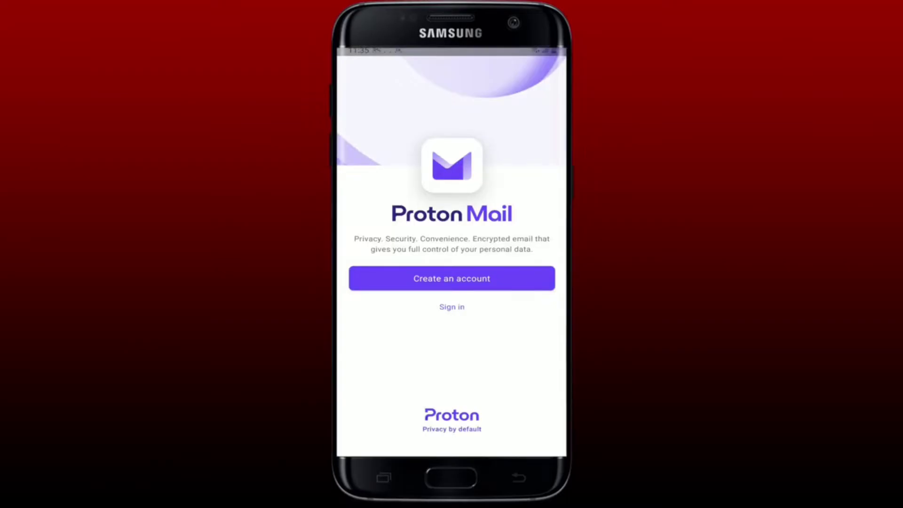
left_click(451, 477)
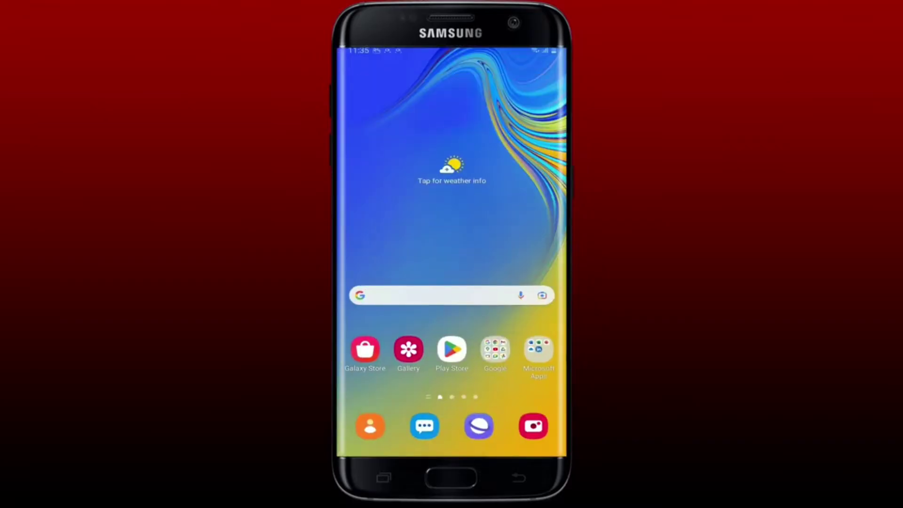
left_click_drag(452, 400, 451, 188)
left_click_drag(518, 282, 376, 283)
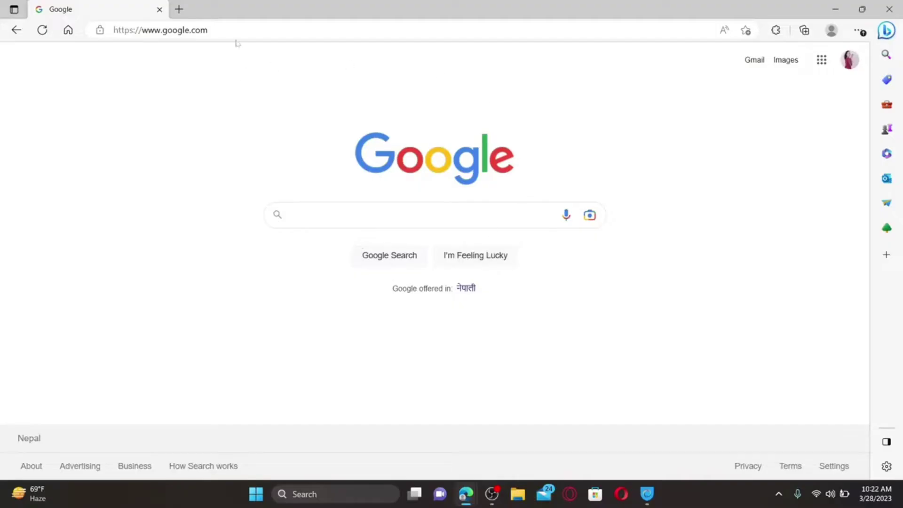
Load proton.me in Edge in place of the current page
left_click(235, 31)
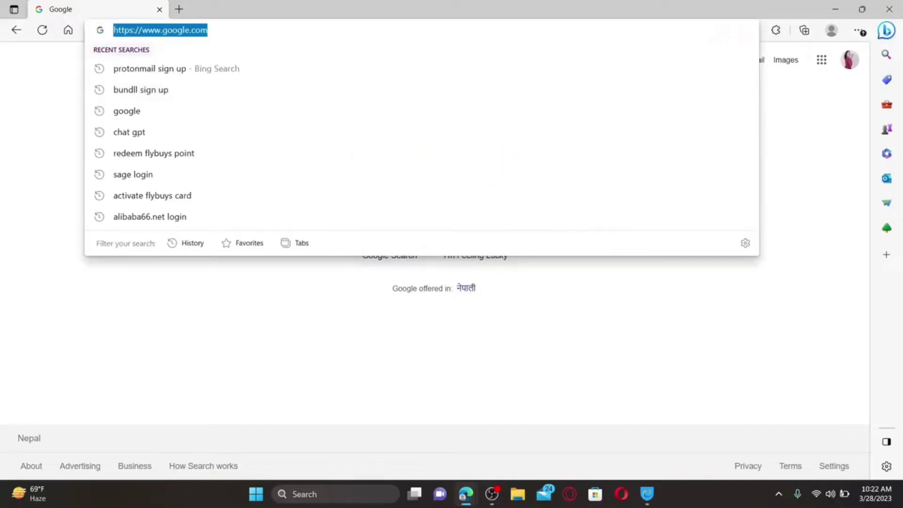
type("proton.me")
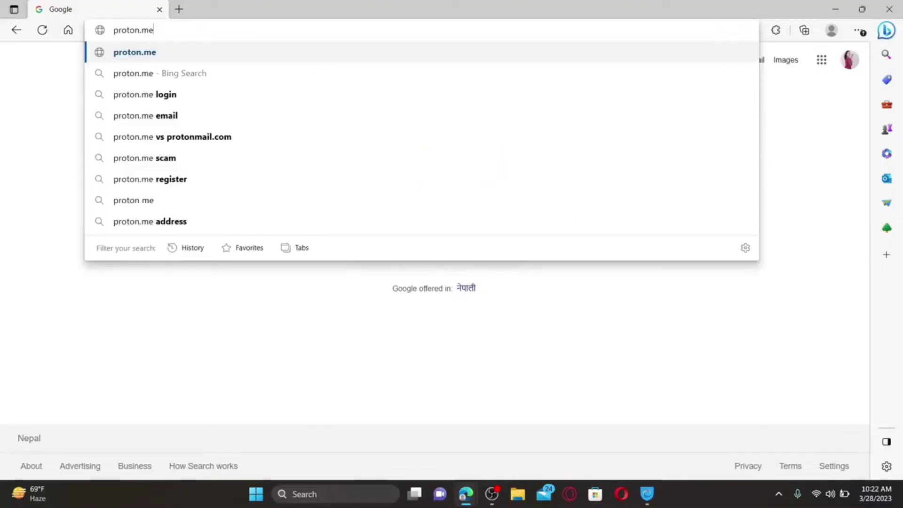
key("Return")
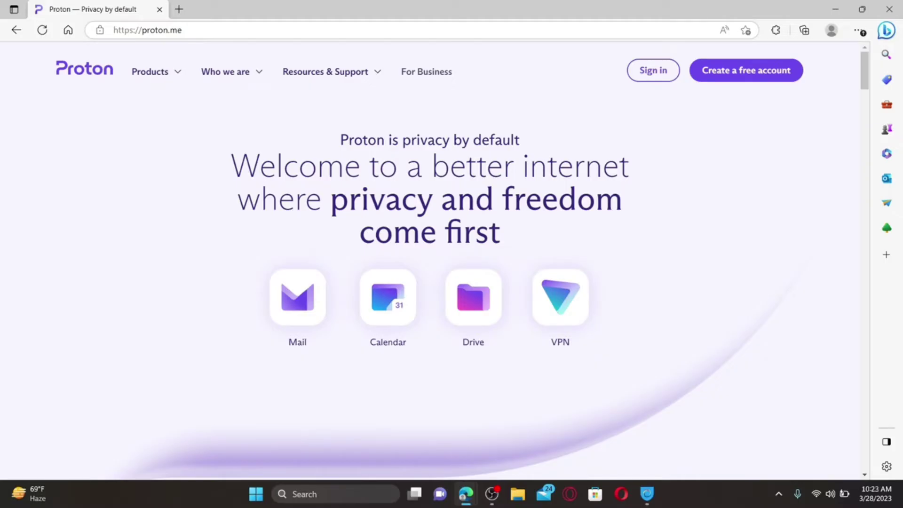
Compare the Businesses and Individuals pricing plans, then choose Get Proton for free
left_click(748, 72)
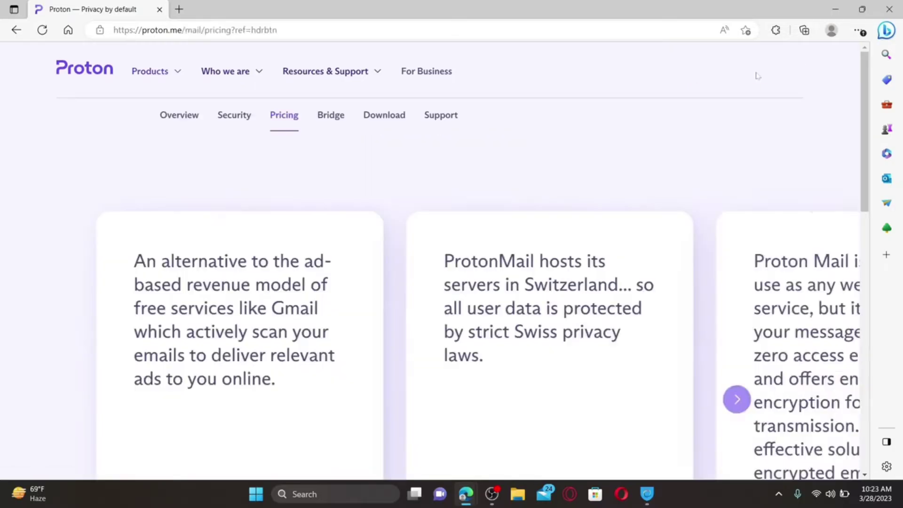
scroll(490, 213, "down", 2)
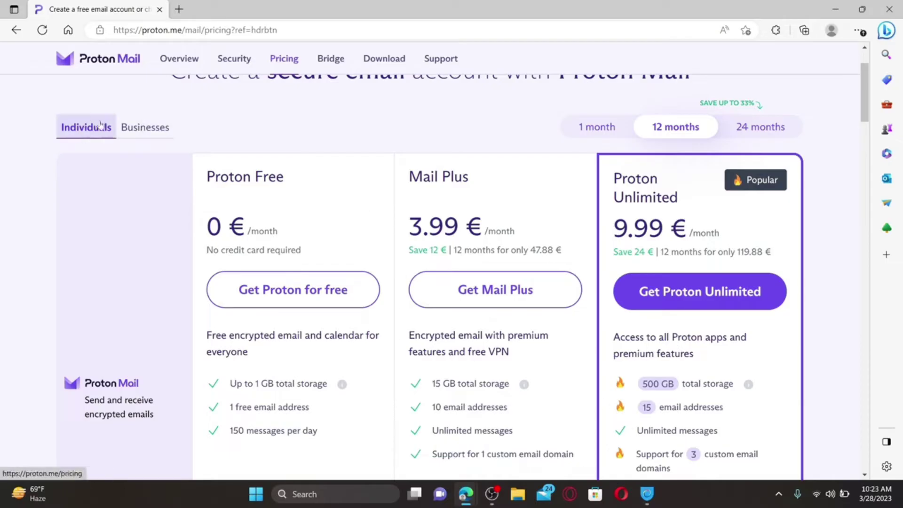
left_click(146, 128)
left_click(116, 193)
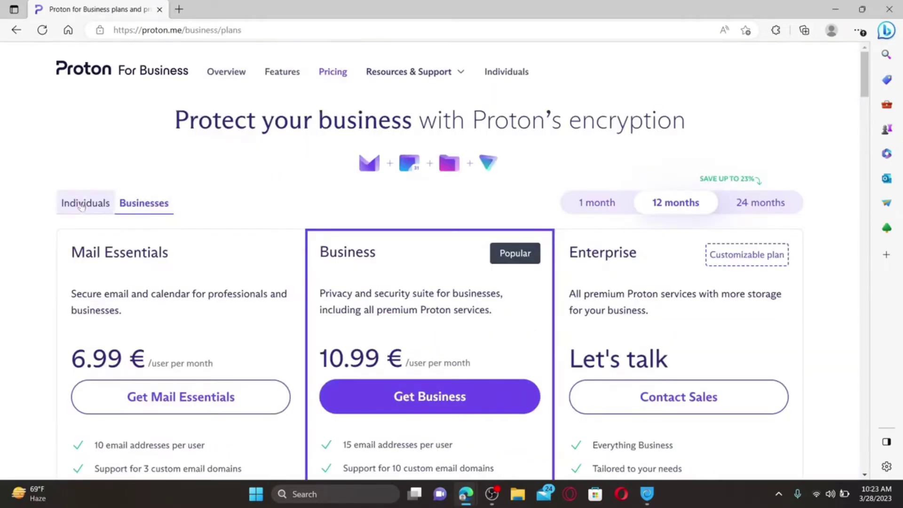
scroll(352, 275, "down", 4)
scroll(271, 315, "up", 2)
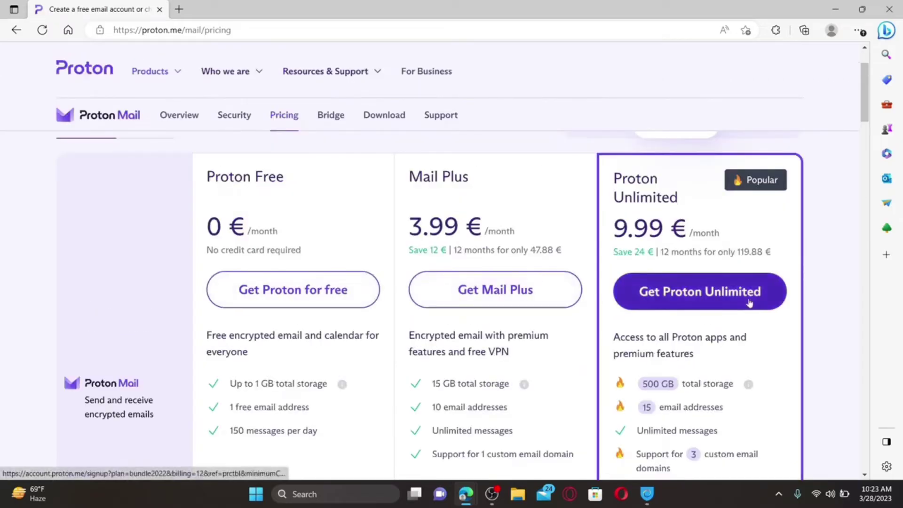
scroll(287, 210, "down", 2)
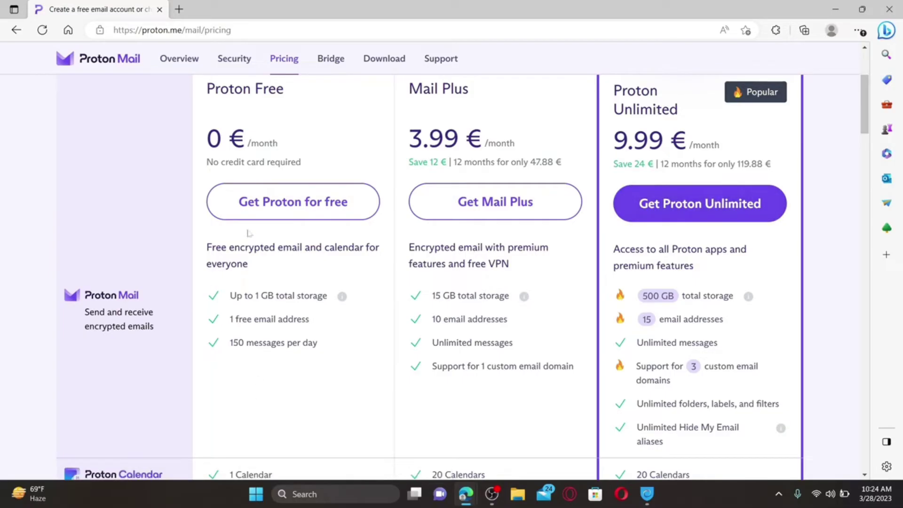
left_click(278, 210)
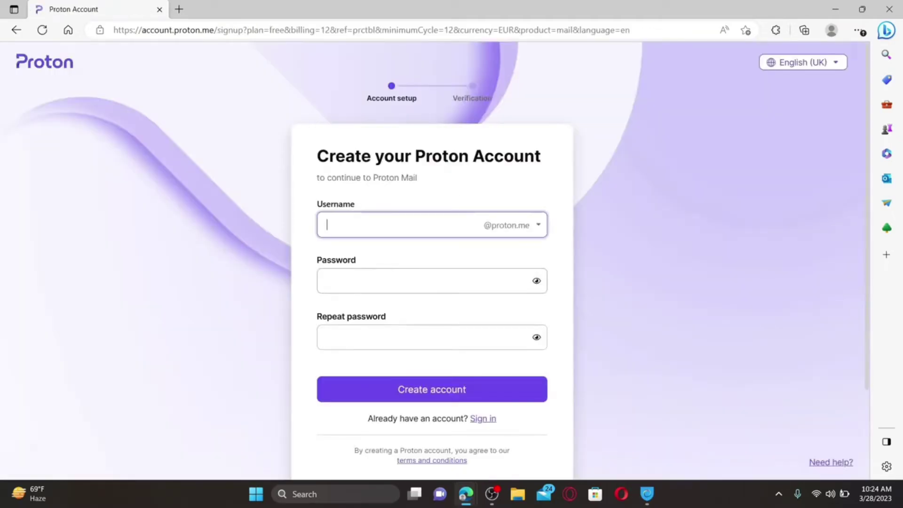
Enter a username and the same 16-character password twice, then create the account
left_click(445, 272)
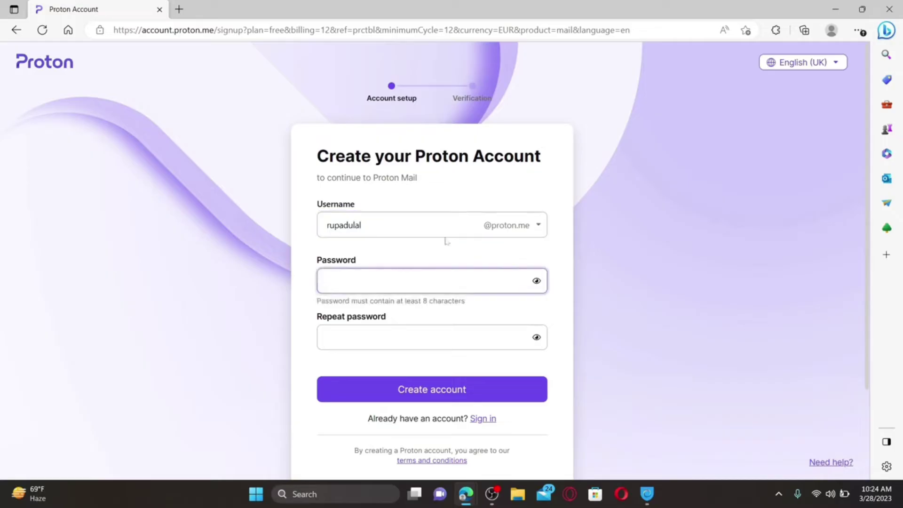
type("••••••••••••••••")
left_click(487, 310)
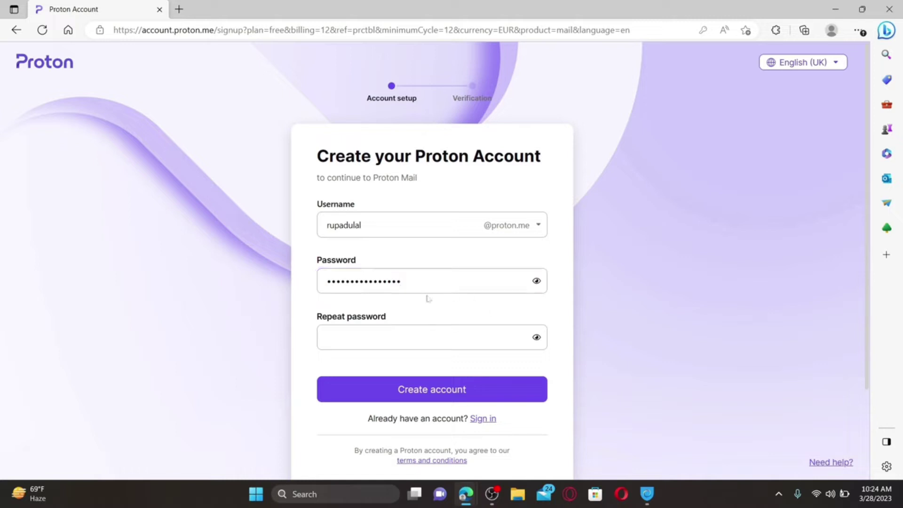
left_click(328, 337)
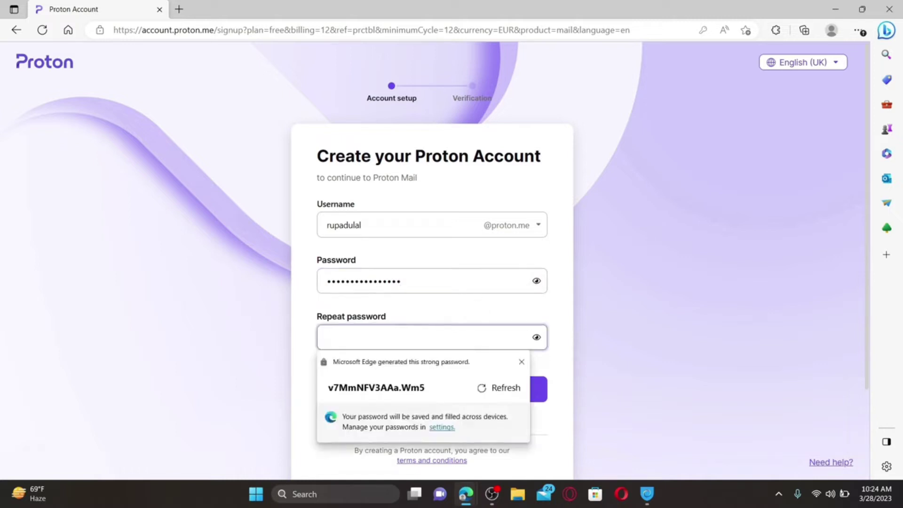
type("••••••••")
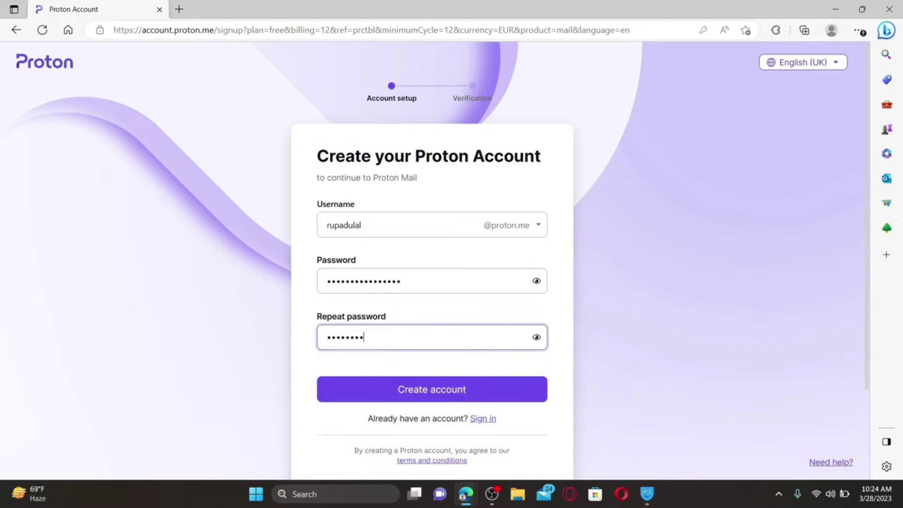
type("••••••••")
left_click(425, 391)
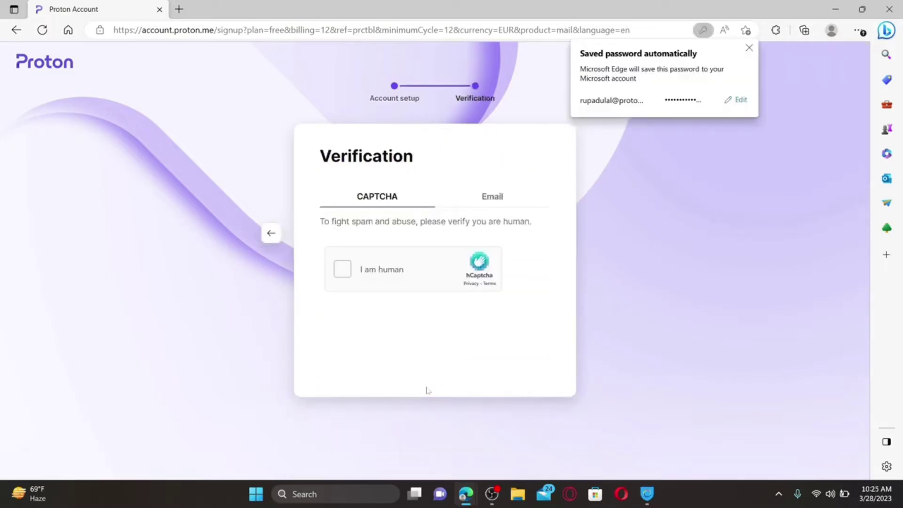
Pass the I am human CAPTCHA and keep the suggested display name
left_click(342, 271)
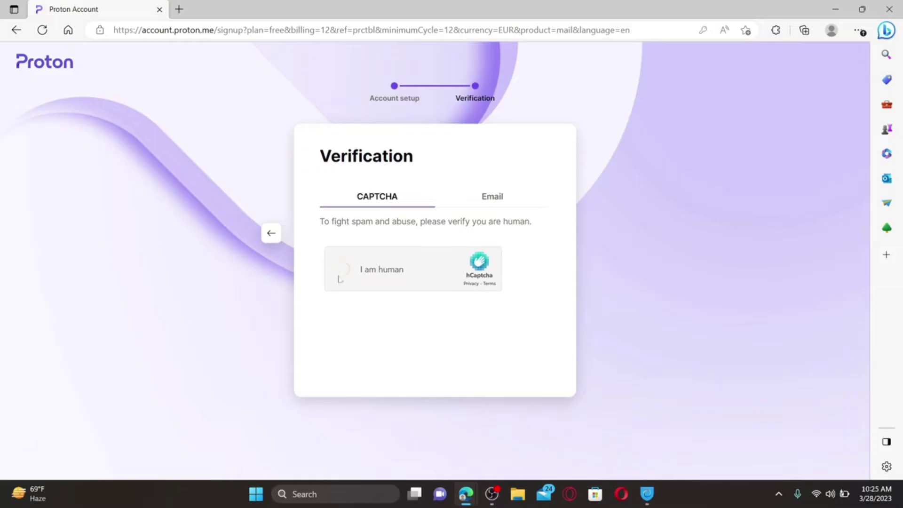
left_click(357, 274)
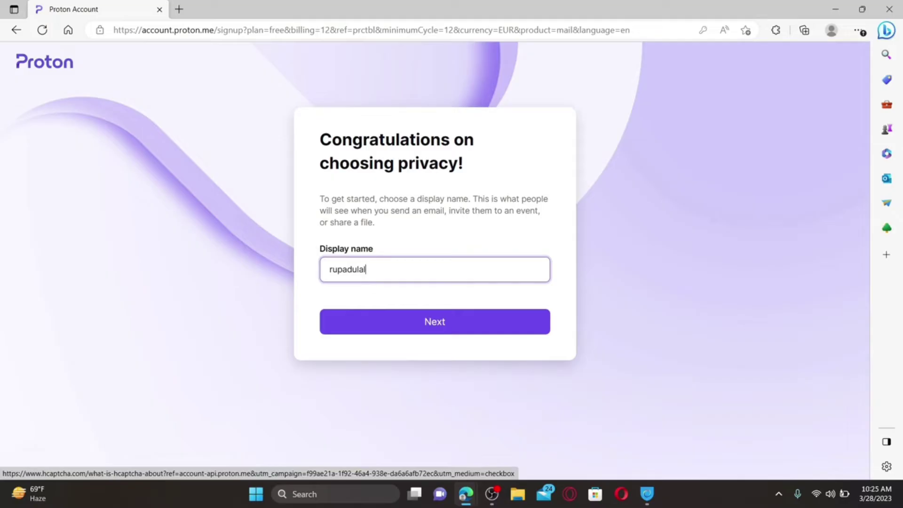
left_click(431, 327)
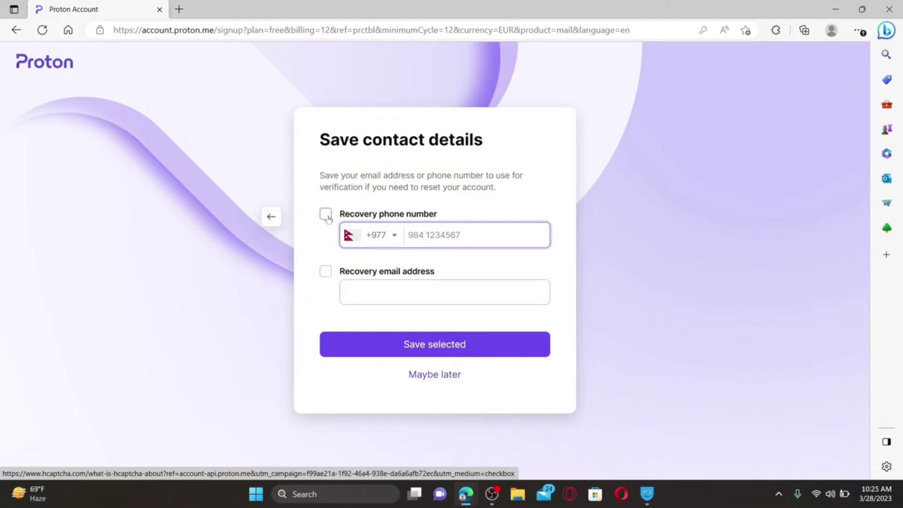
Select only the recovery email option, enter the Gmail address, and save it
left_click(326, 215)
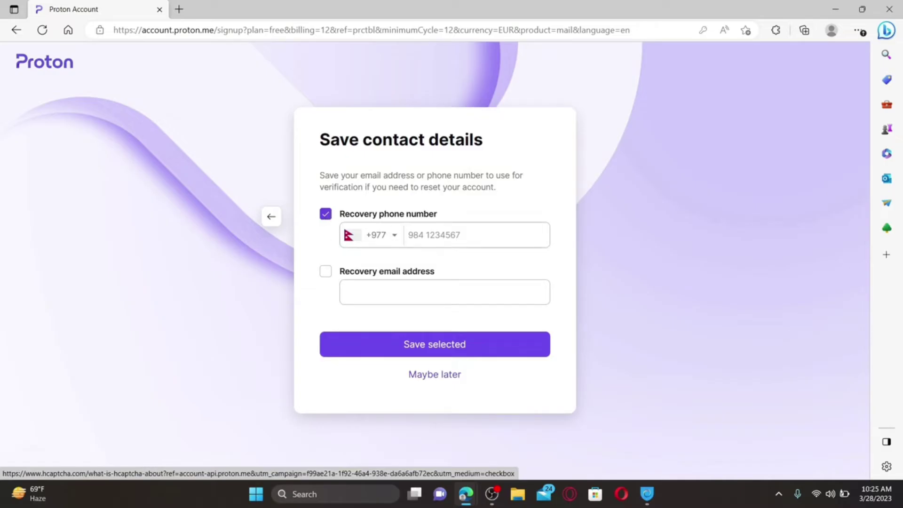
left_click(325, 271)
left_click(325, 272)
left_click(326, 215)
left_click(326, 272)
left_click(457, 288)
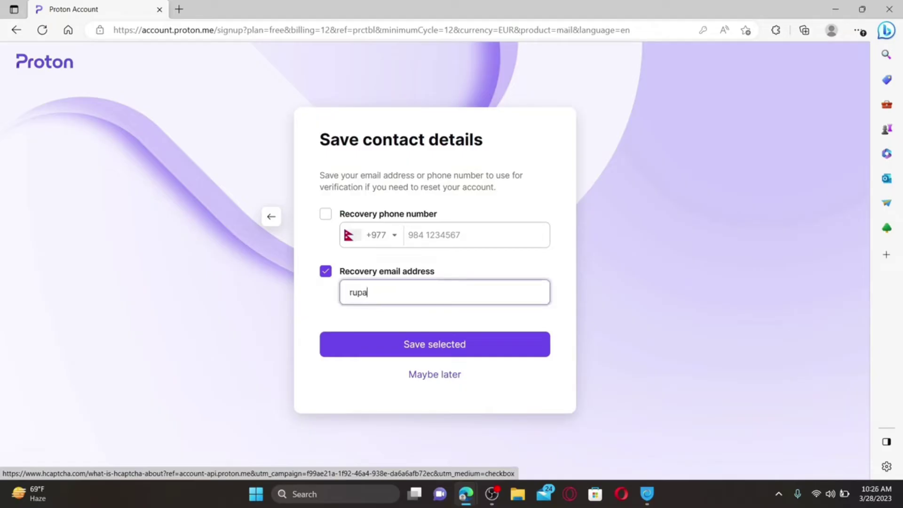
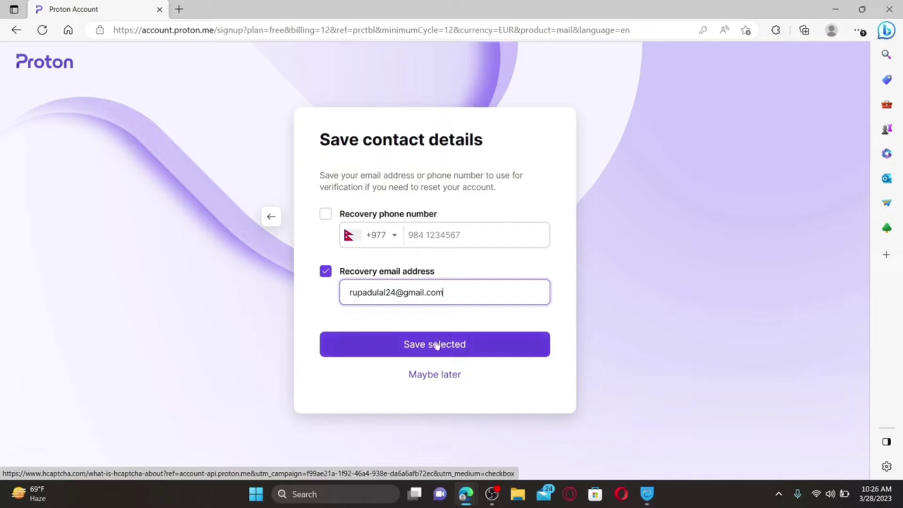
left_click(447, 347)
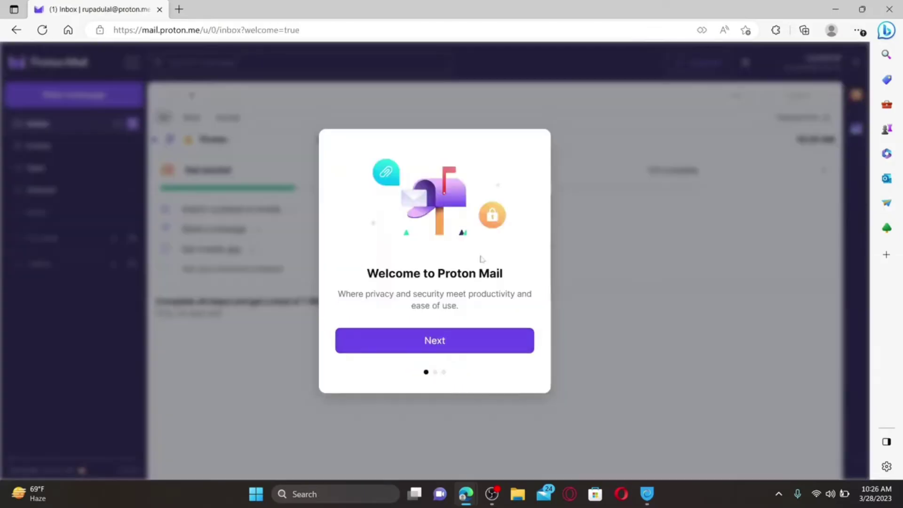
Choose the Classic inbox theme and dismiss the Discover Proton services dialog
left_click(435, 340)
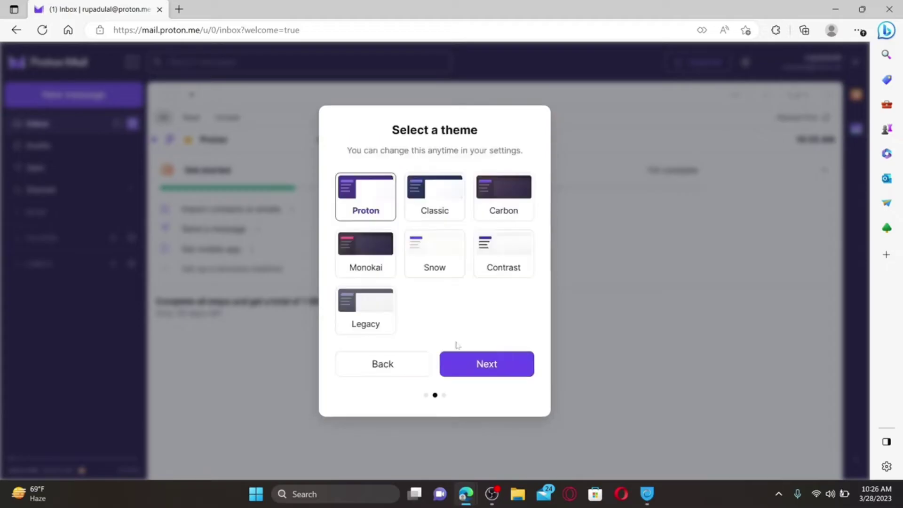
left_click(443, 202)
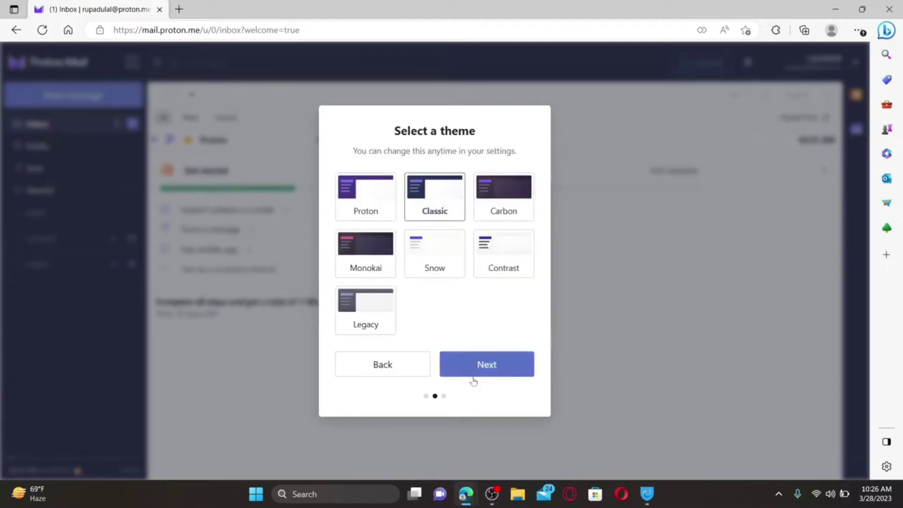
left_click(476, 365)
key("Escape")
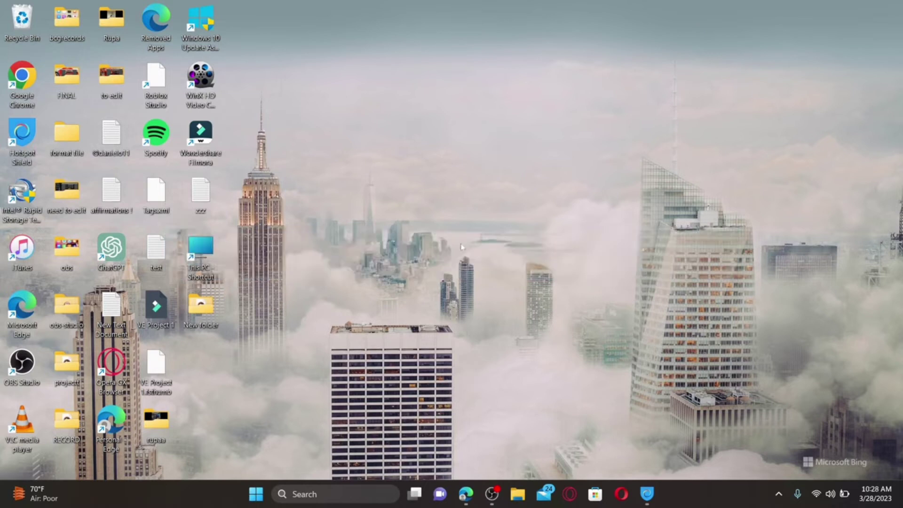
Reopen Edge from the taskbar and go to proton.me
left_click(466, 494)
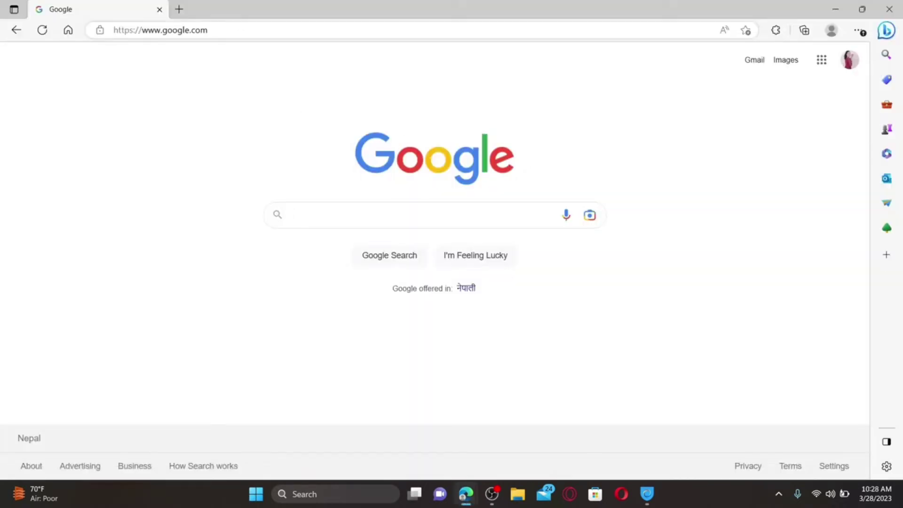
left_click(259, 29)
key("BackSpace")
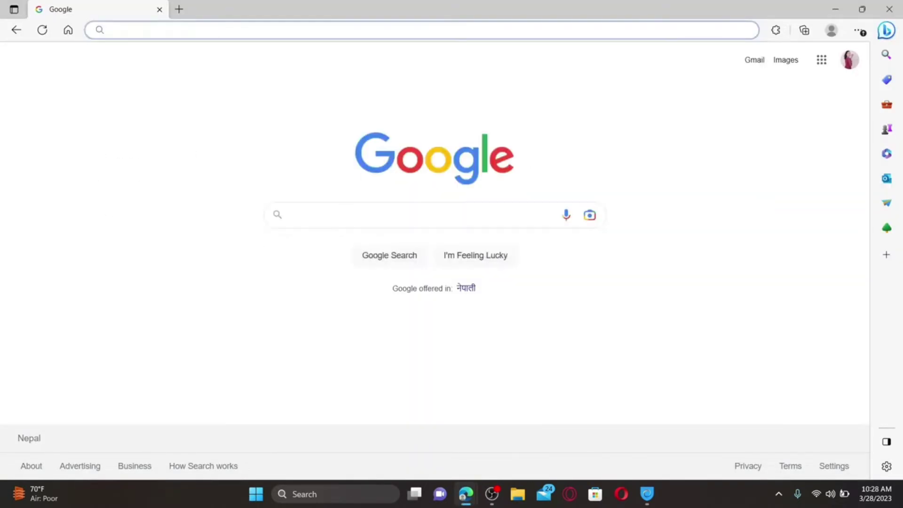
type("proton.m")
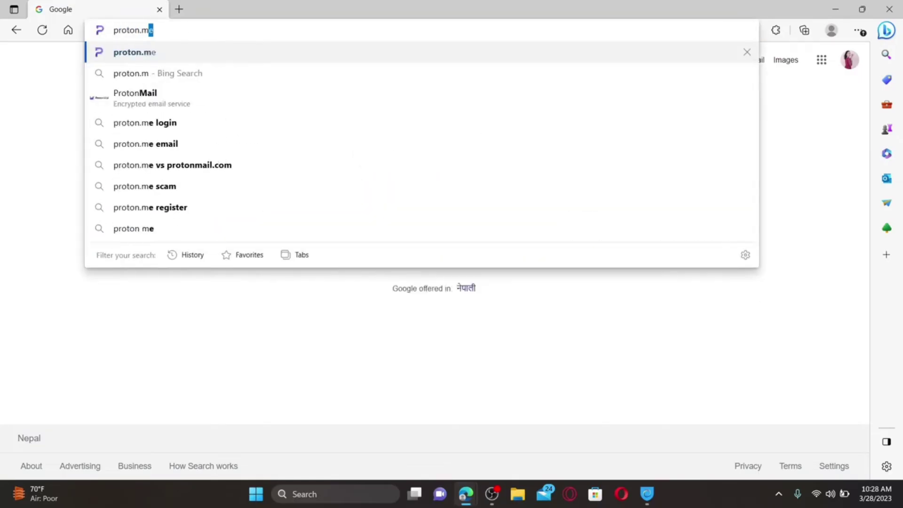
key("Return")
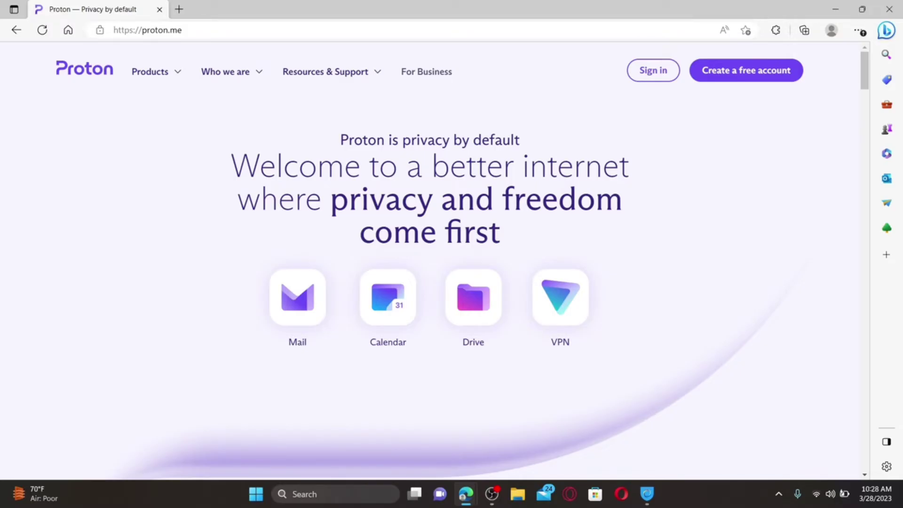
Sign in with the pasted password, leaving Keep me signed in off, then minimize Edge
left_click(652, 75)
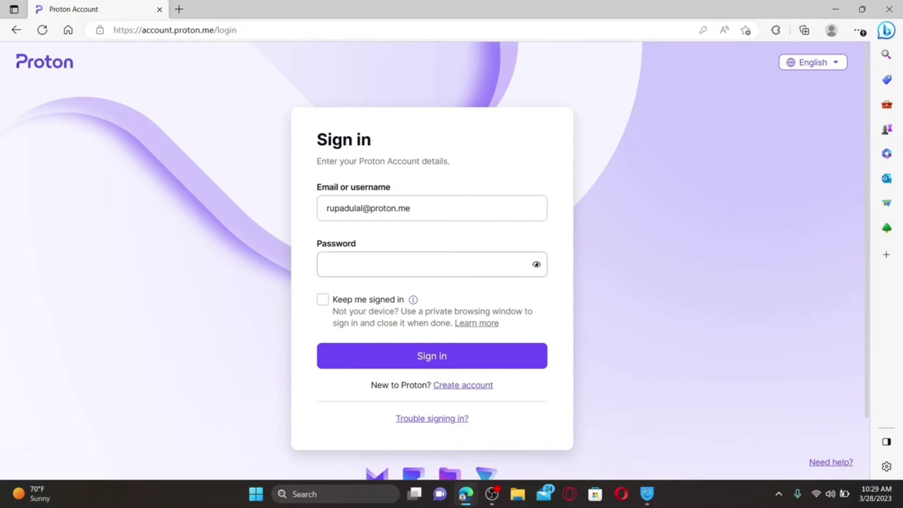
key("ctrl+v")
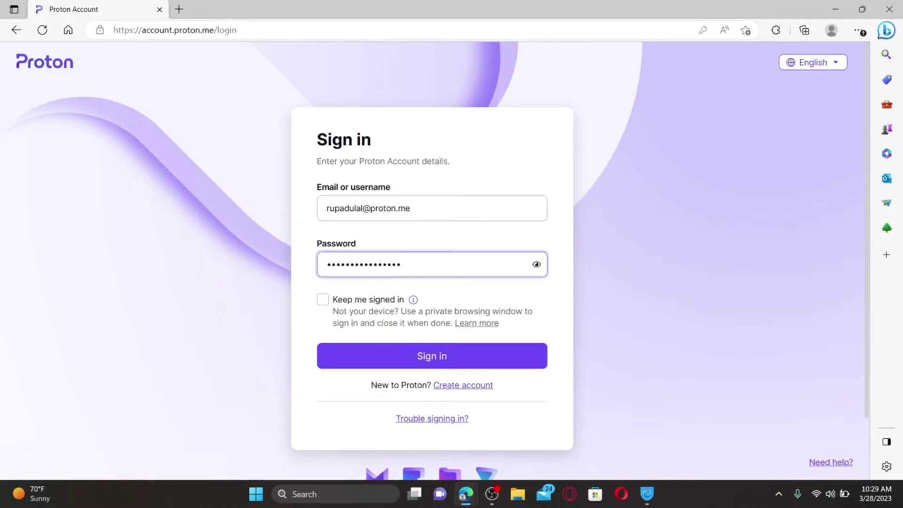
left_click(322, 300)
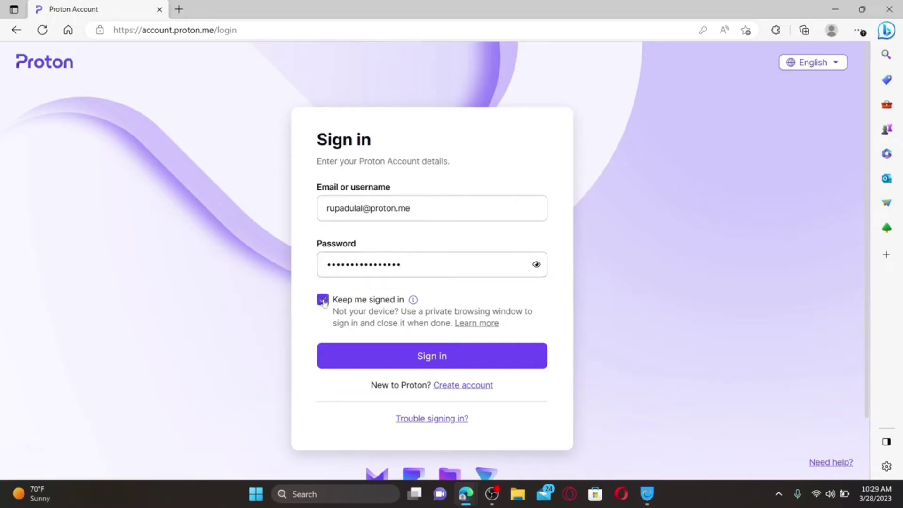
left_click(324, 301)
left_click(324, 301)
left_click(324, 303)
left_click(459, 355)
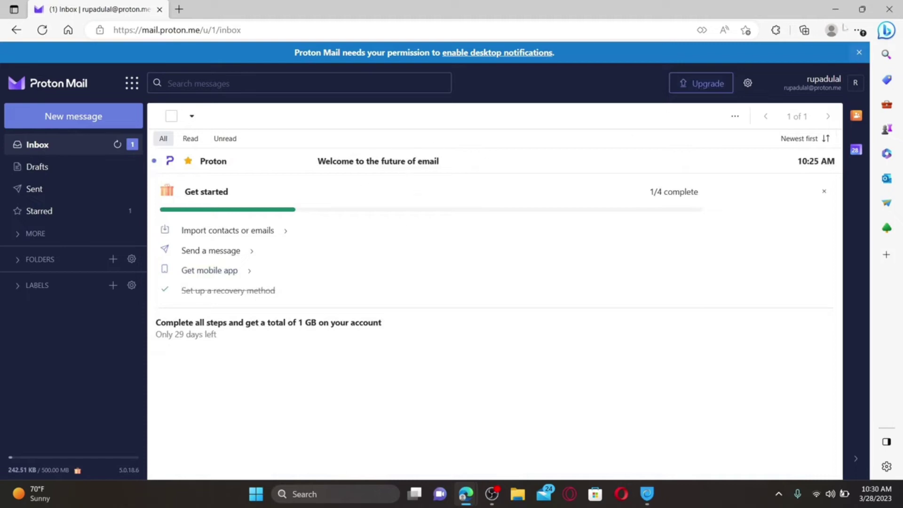
left_click(835, 9)
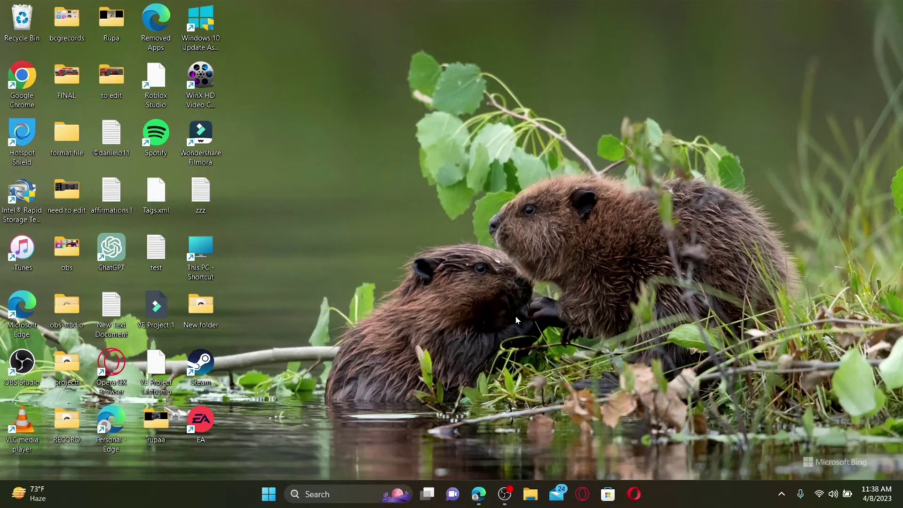
Restore Edge, return to proton.me, sign in to the inbox, and open the settings gear menu
left_click(479, 494)
left_click(266, 32)
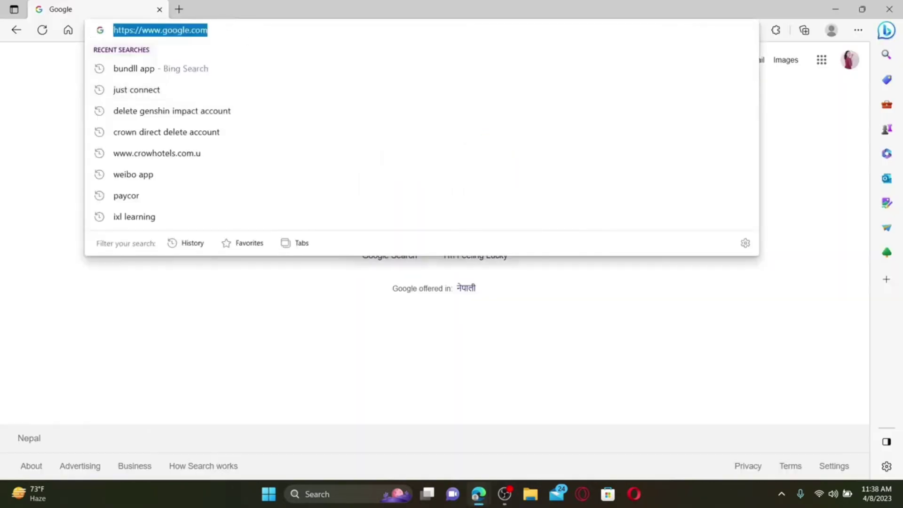
type("proton.me")
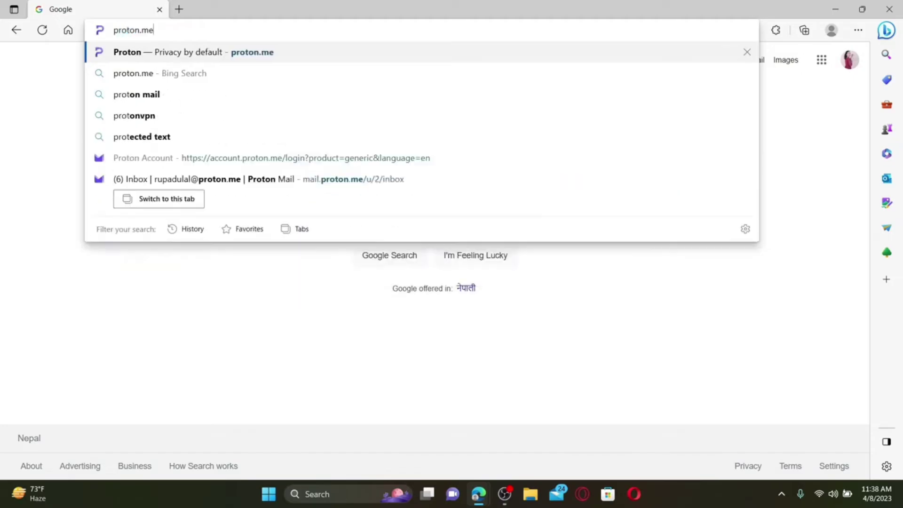
key("Return")
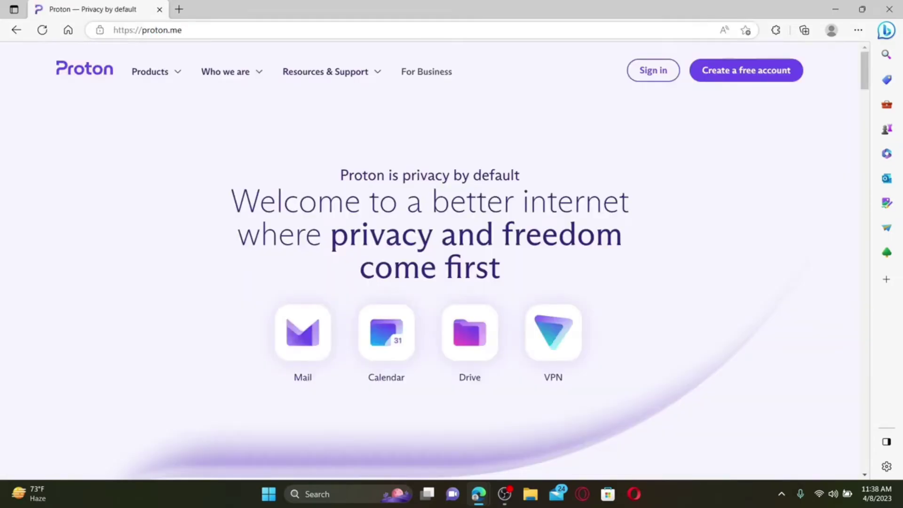
left_click(653, 71)
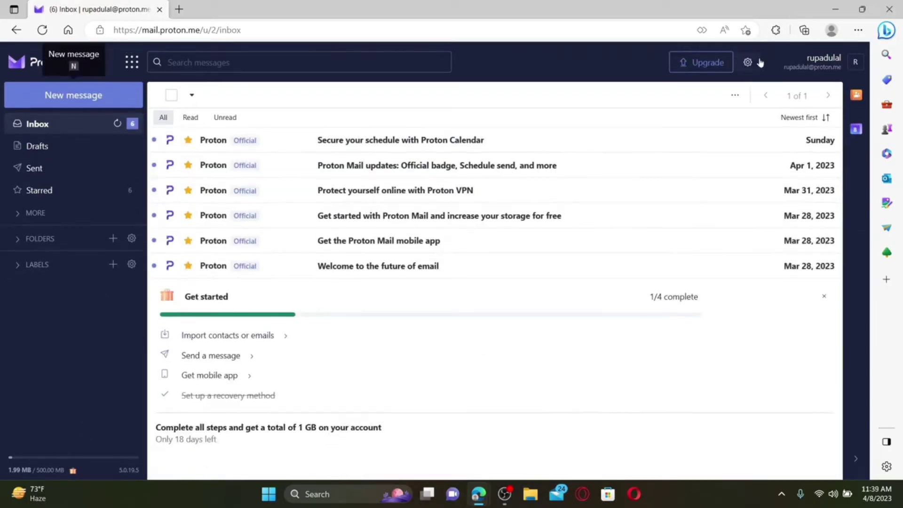
left_click(748, 62)
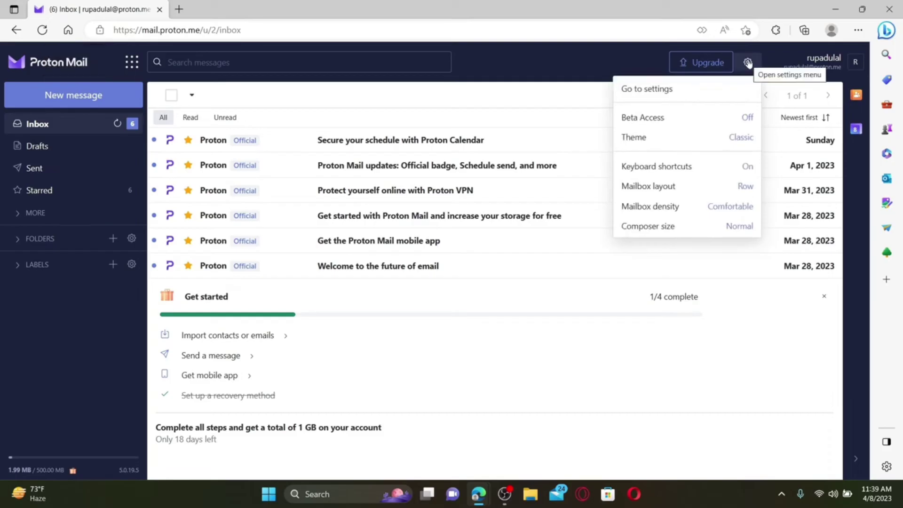
Go to settings and choose Account and password from the sidebar
left_click(657, 89)
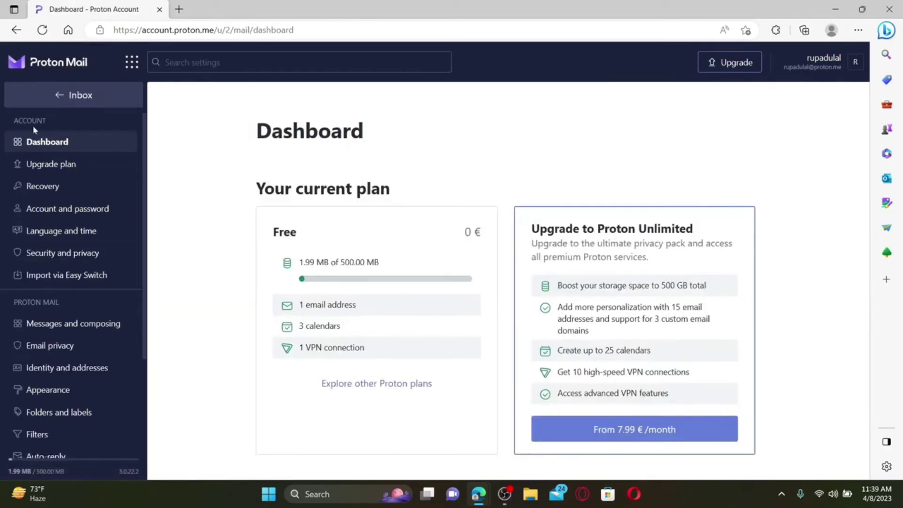
left_click(55, 210)
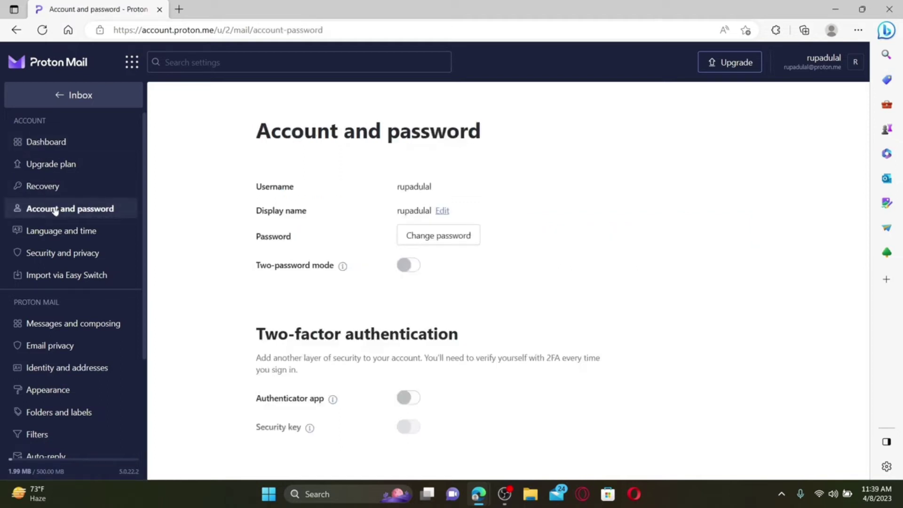
Start a password change and authenticate with the current account password
left_click(440, 235)
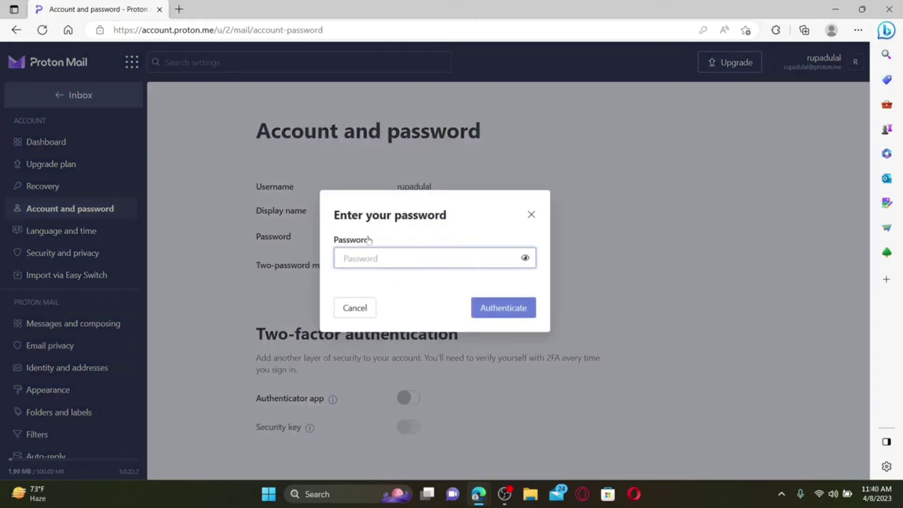
type("•••••••••••••••••")
left_click(483, 313)
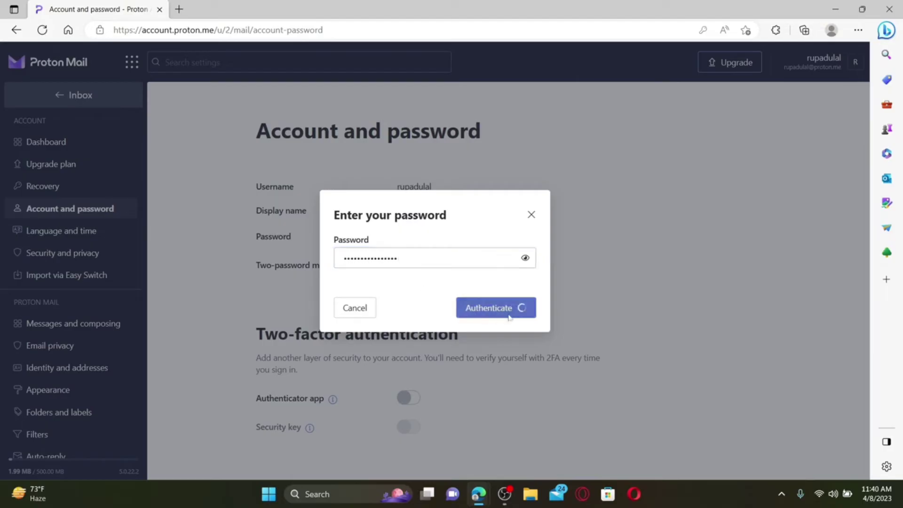
Enter and confirm the new password, save it, and let Edge update its stored password
type("••••••••")
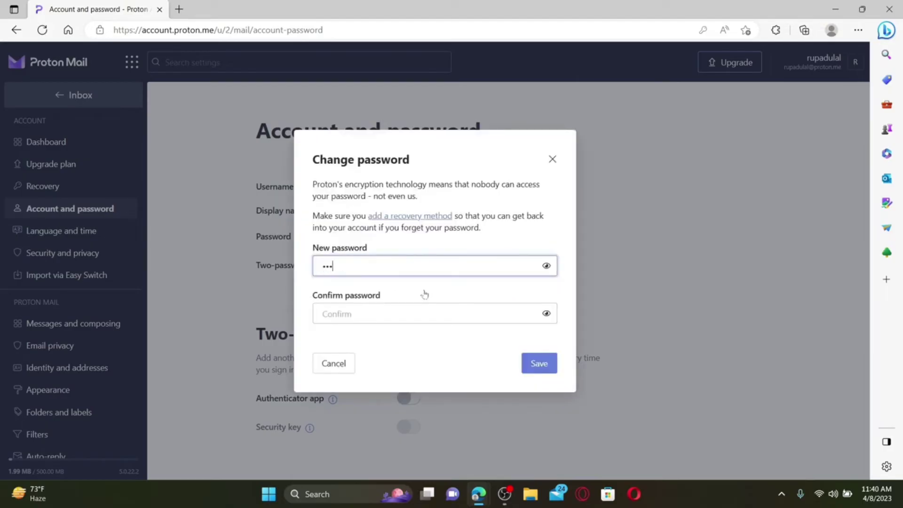
type("••••••••")
key("Tab")
type("•••••••")
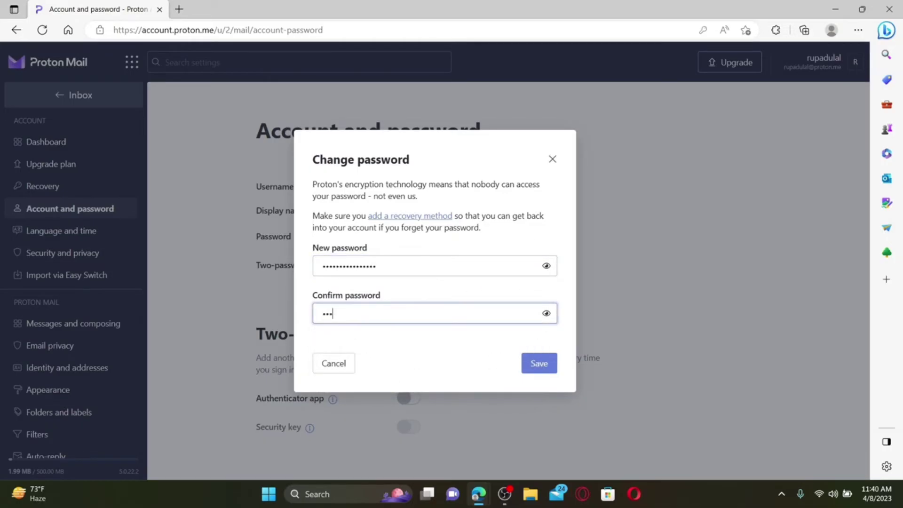
type("•••••••••")
left_click(398, 372)
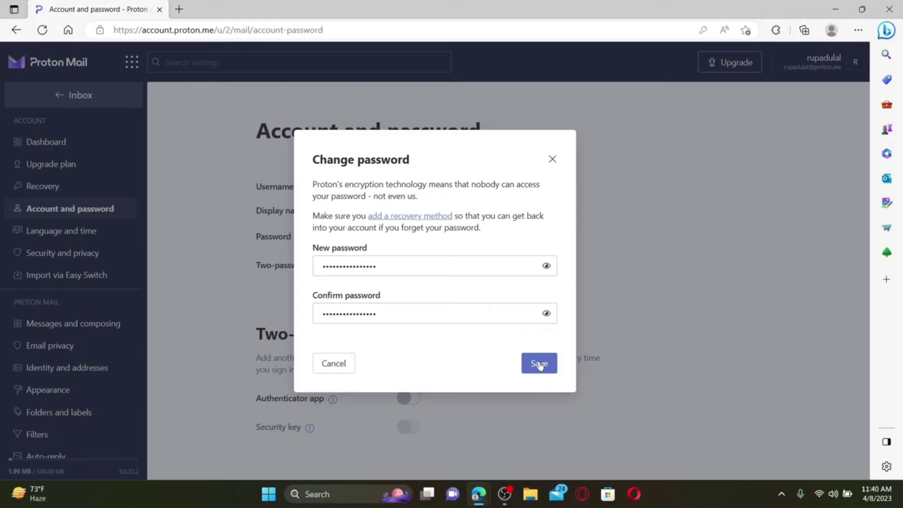
left_click(540, 364)
left_click(612, 149)
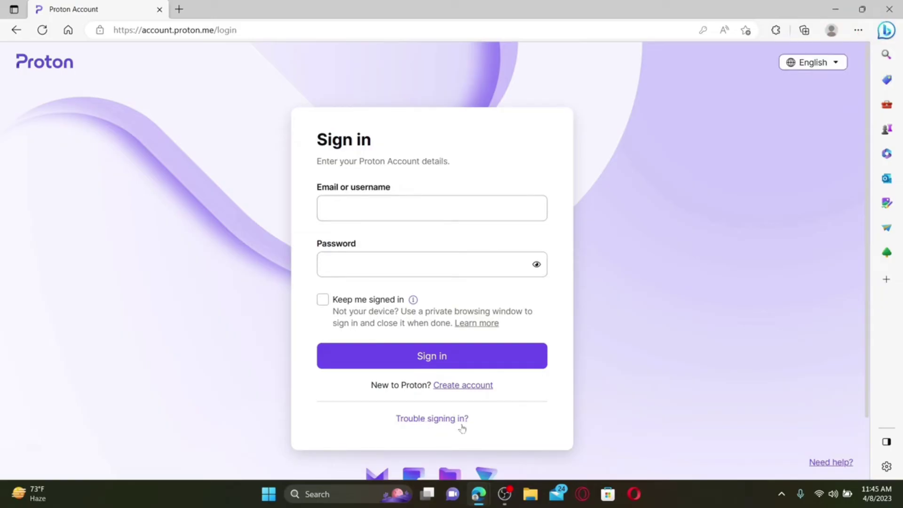
Show the Trouble signing in? options on the Proton sign-in page
left_click(439, 423)
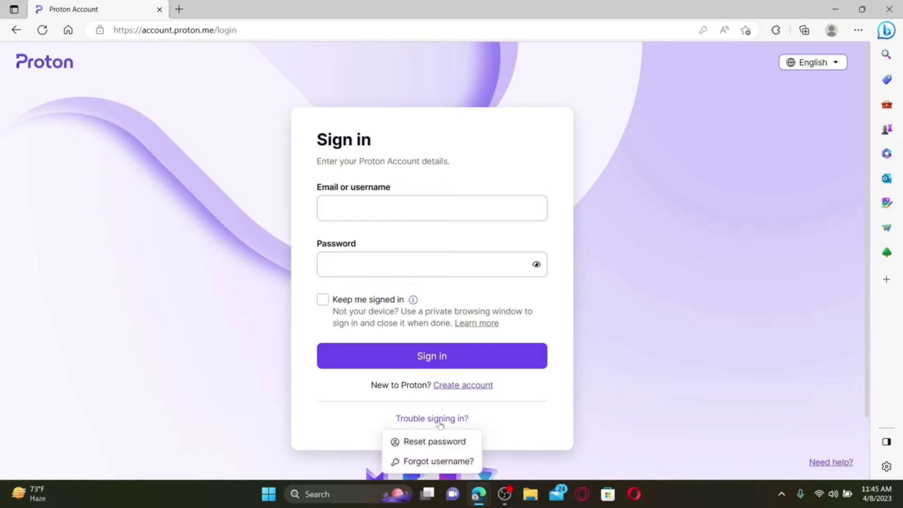
Request a password reset for the Proton account address and pass the hCaptcha human check
left_click(447, 442)
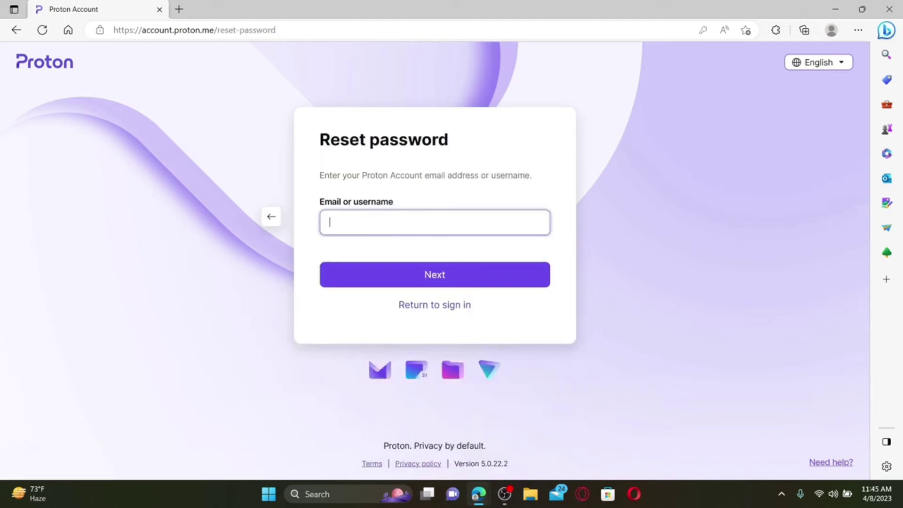
left_click(564, 253)
left_click(461, 281)
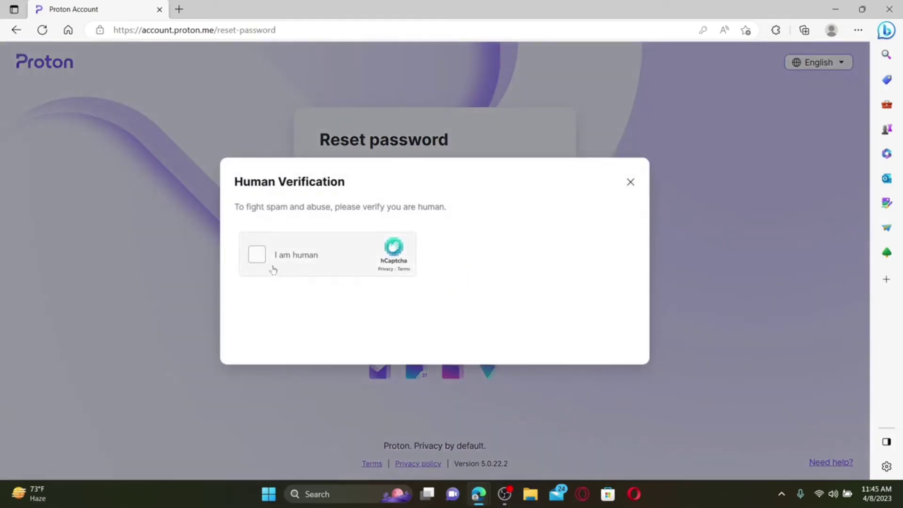
left_click(257, 257)
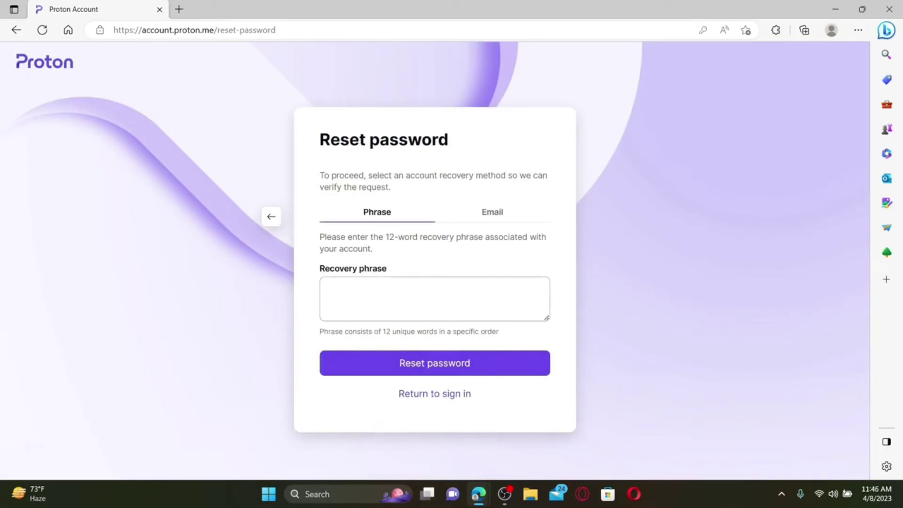
Switch recovery to Email, enter the Gmail recovery address, and send the reset code
left_click(355, 284)
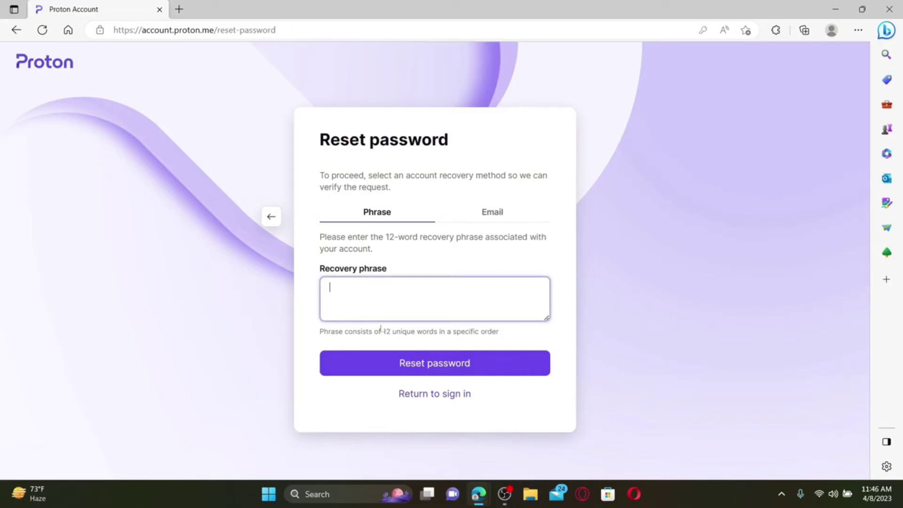
left_click(492, 218)
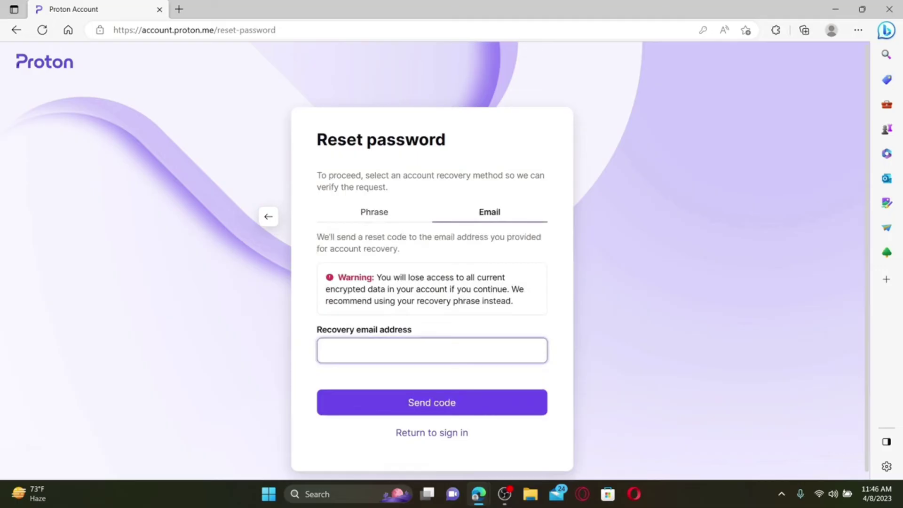
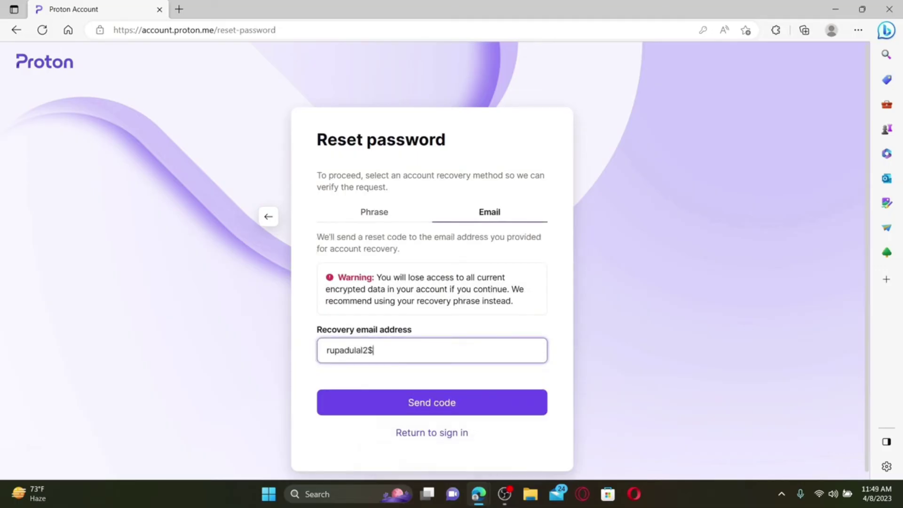
left_click(446, 405)
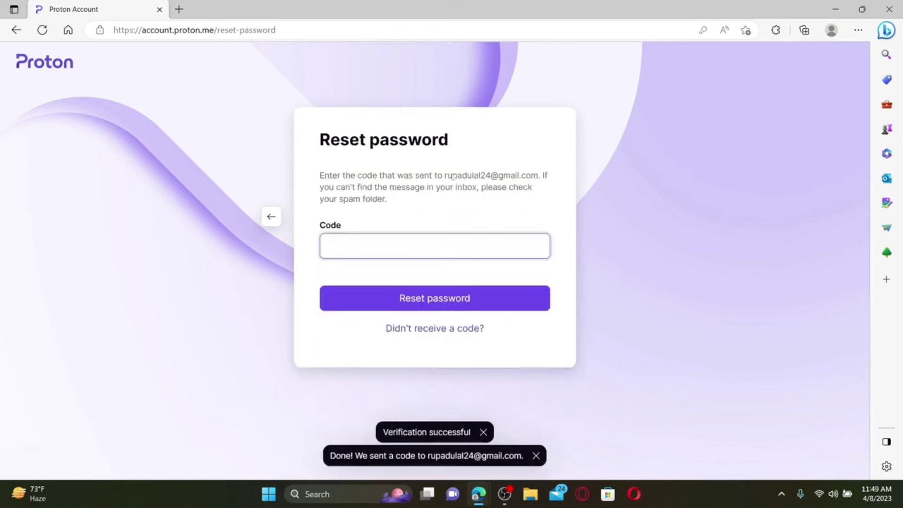
Copy the code from Gmail's Proton Password Reset email and paste it into Proton's reset page
left_click(179, 9)
type("gmail.com")
key("Return")
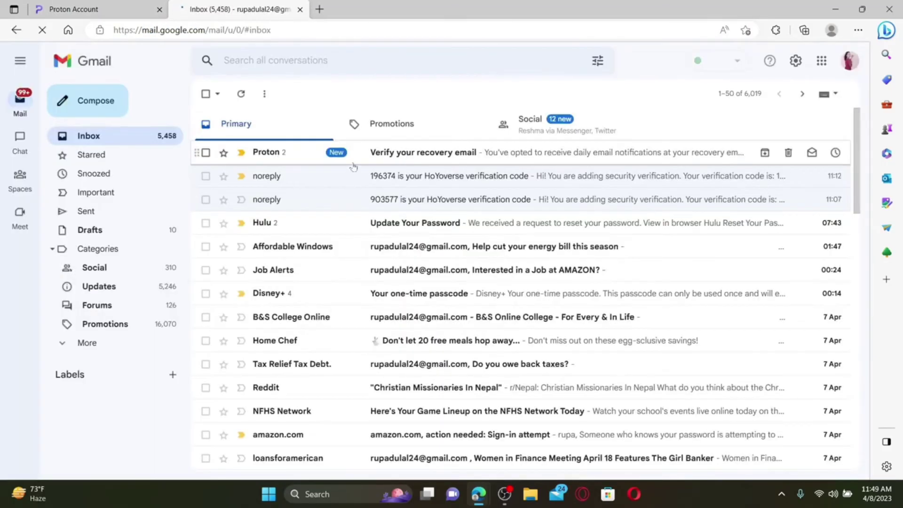
left_click(410, 157)
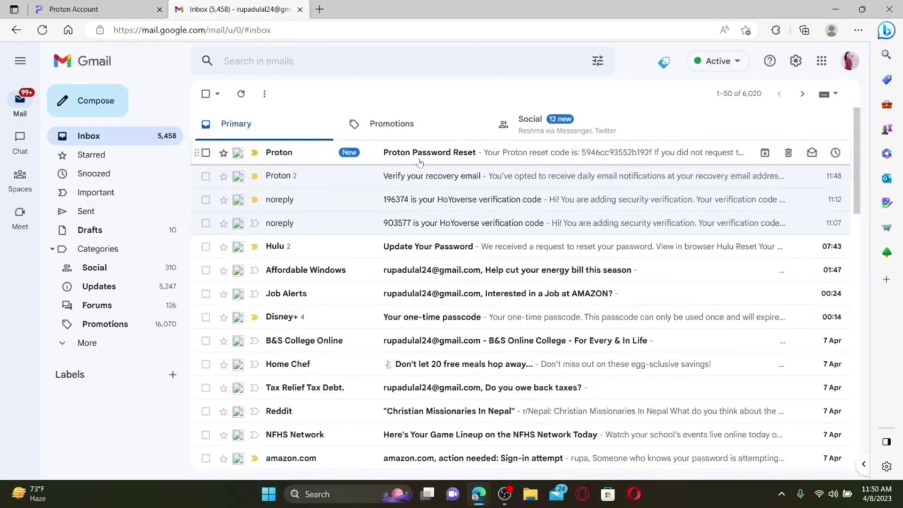
left_click(438, 158)
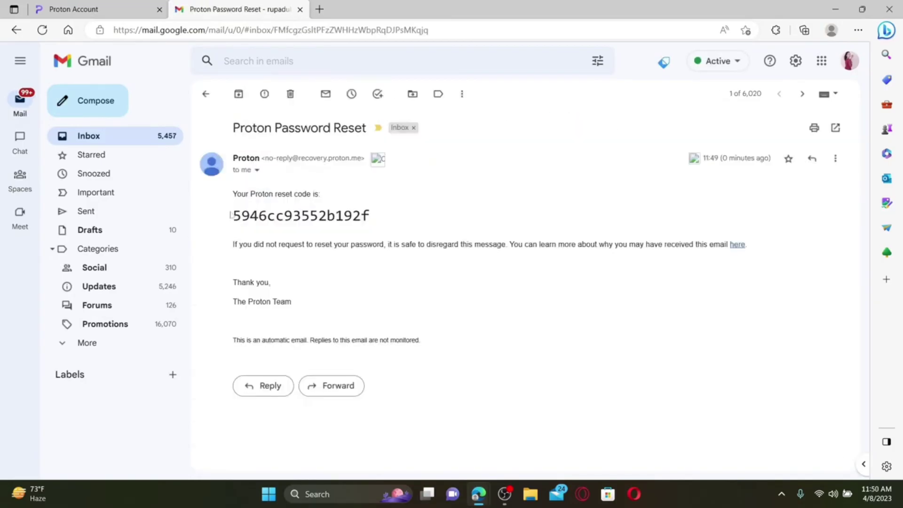
left_click_drag(233, 216, 370, 216)
key("ctrl+c")
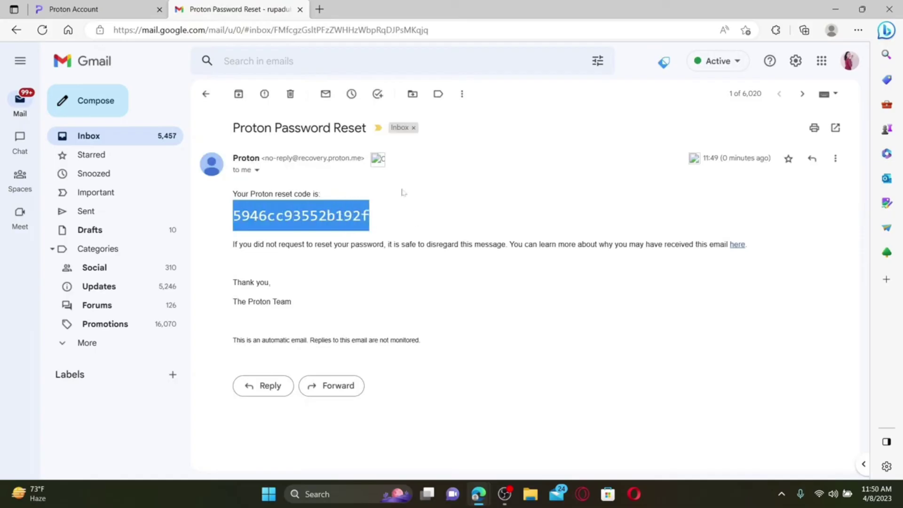
left_click(74, 10)
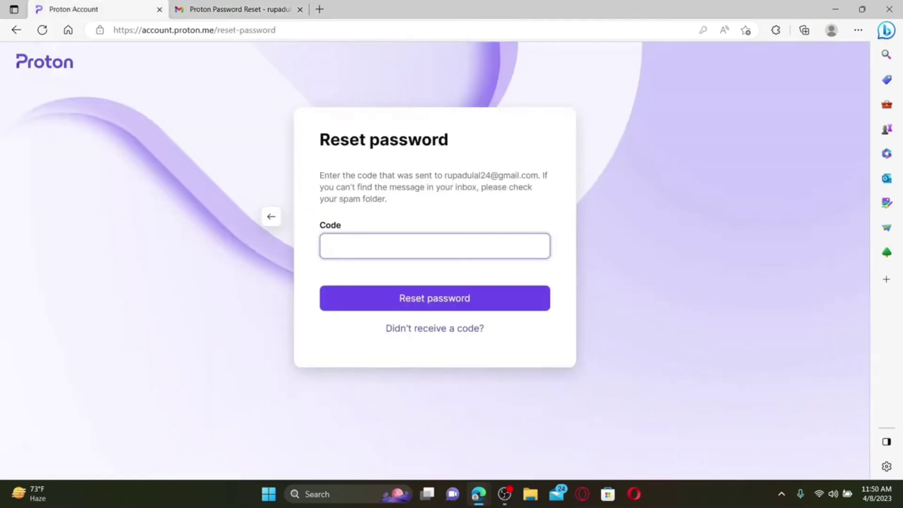
key("ctrl+v")
Submit the reset code, accept the warning, then enter, confirm and submit a new password
left_click(440, 301)
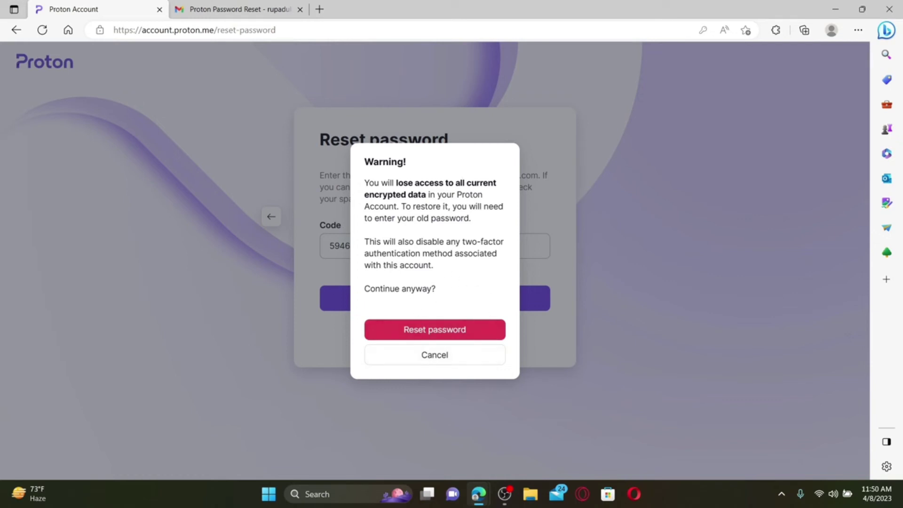
left_click(433, 331)
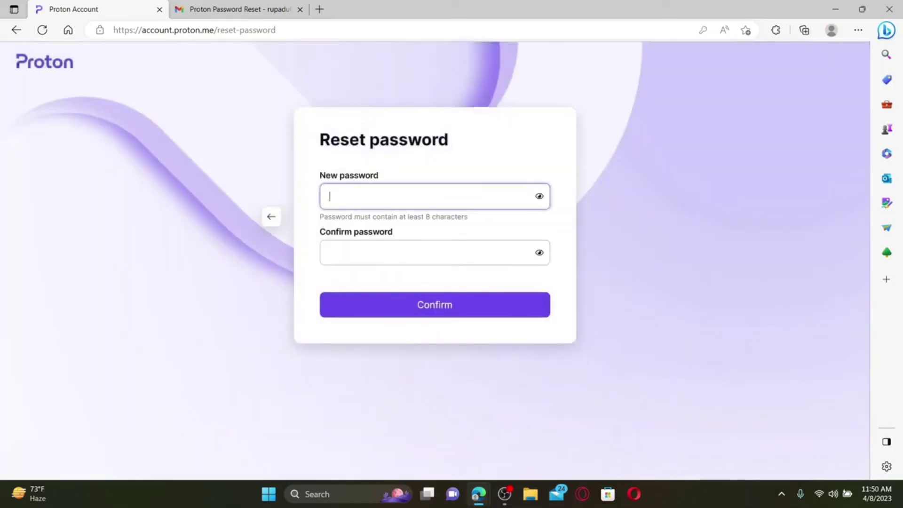
type("•••••••••••••••")
key("Tab")
type("•••••••••")
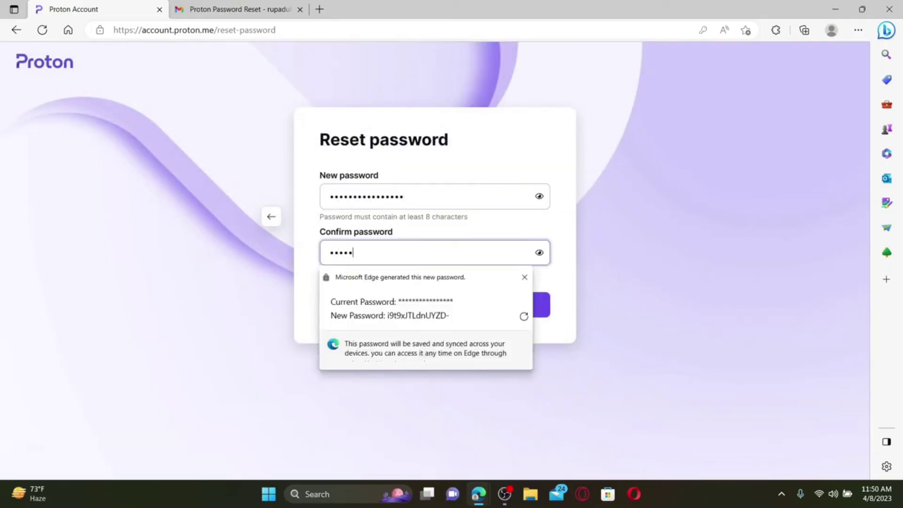
type("•••••••")
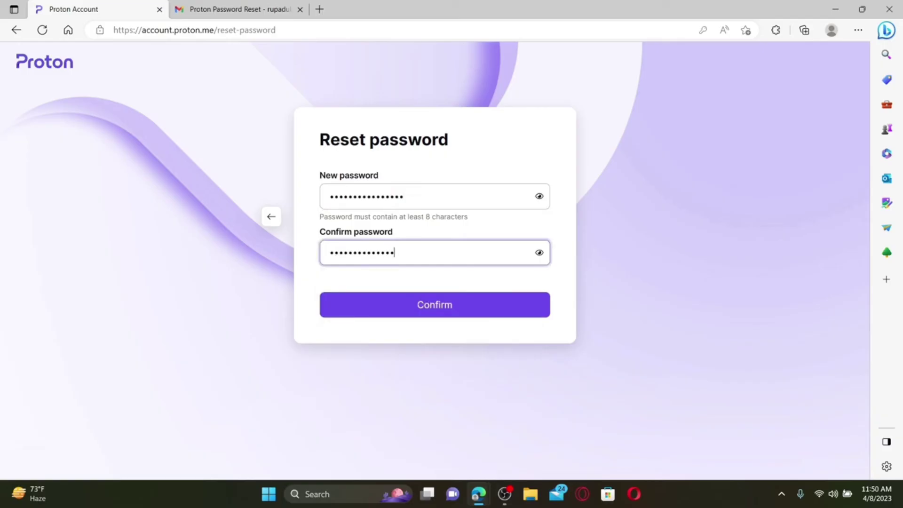
left_click(374, 337)
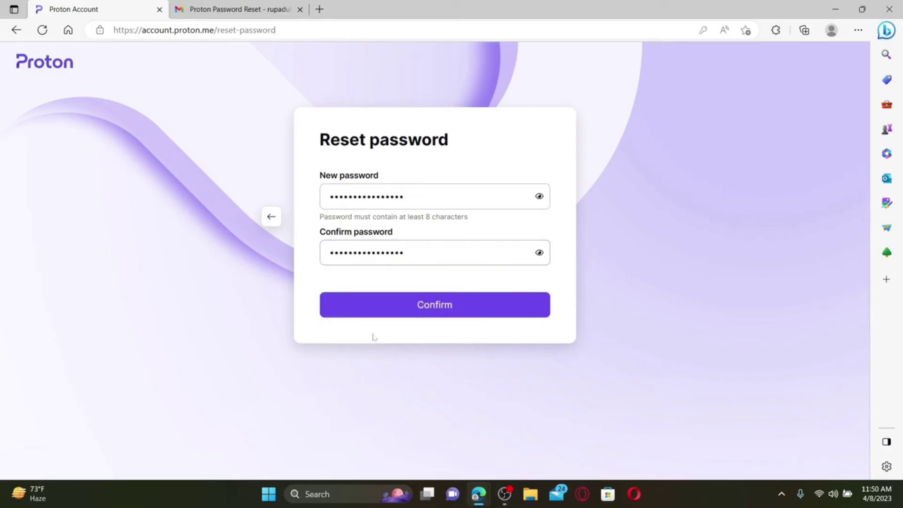
left_click(450, 309)
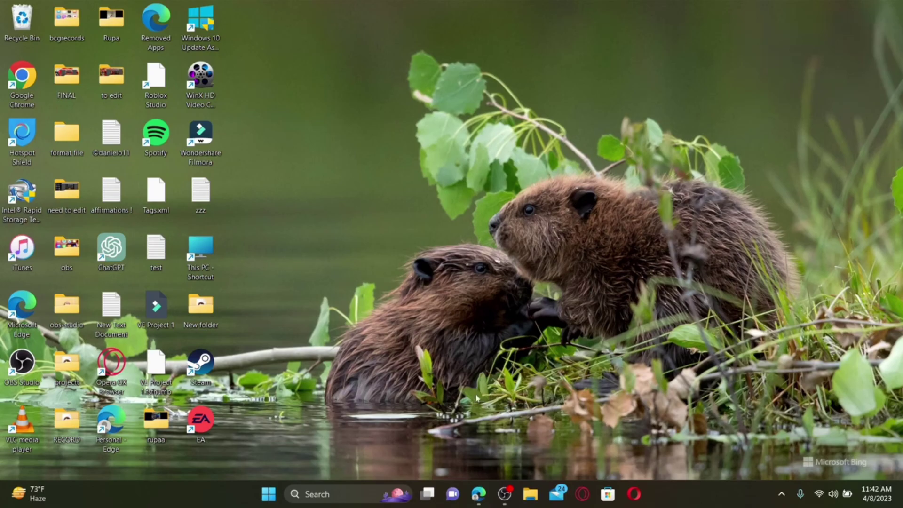
Reopen Microsoft Edge from the taskbar and select its address bar
left_click(476, 492)
key("ctrl+l")
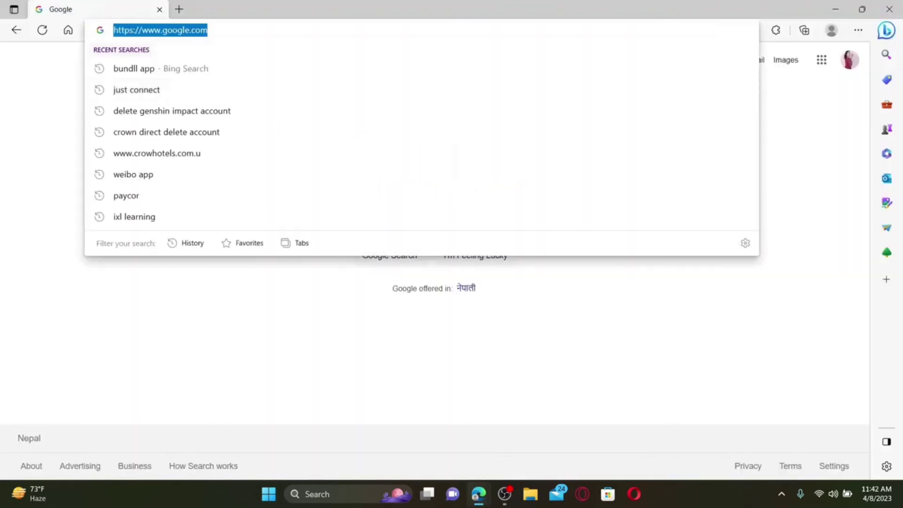
Go to proton.me by typing 'pro' and accepting the address-bar suggestion
type("pro")
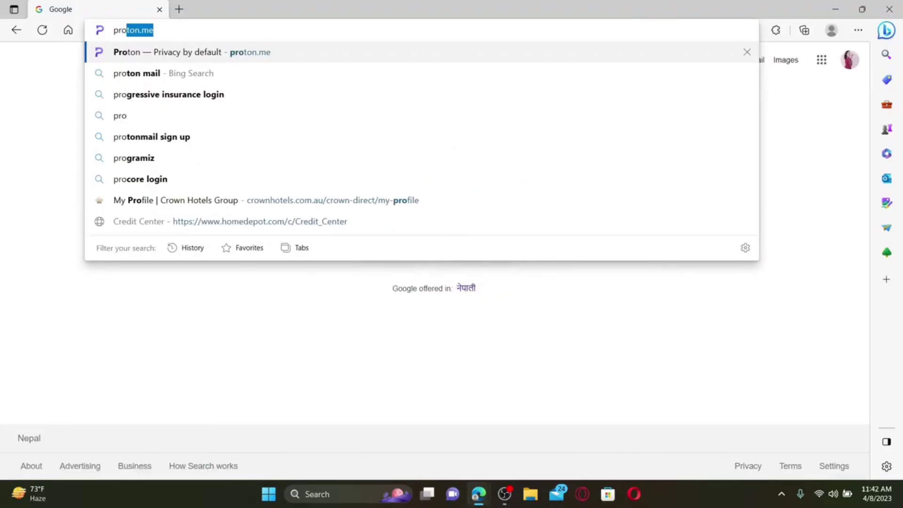
key("Return")
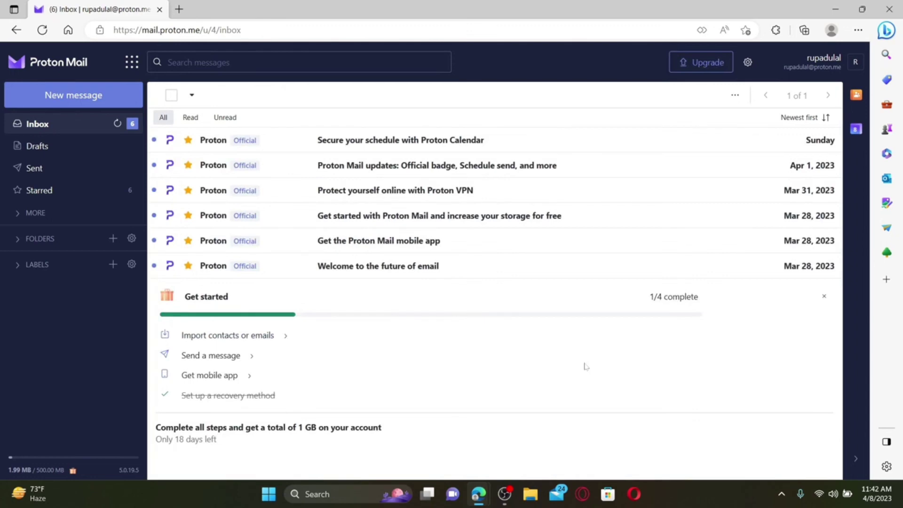
Sign out of Proton Mail, then sign back in with the autofilled new credentials
left_click(855, 64)
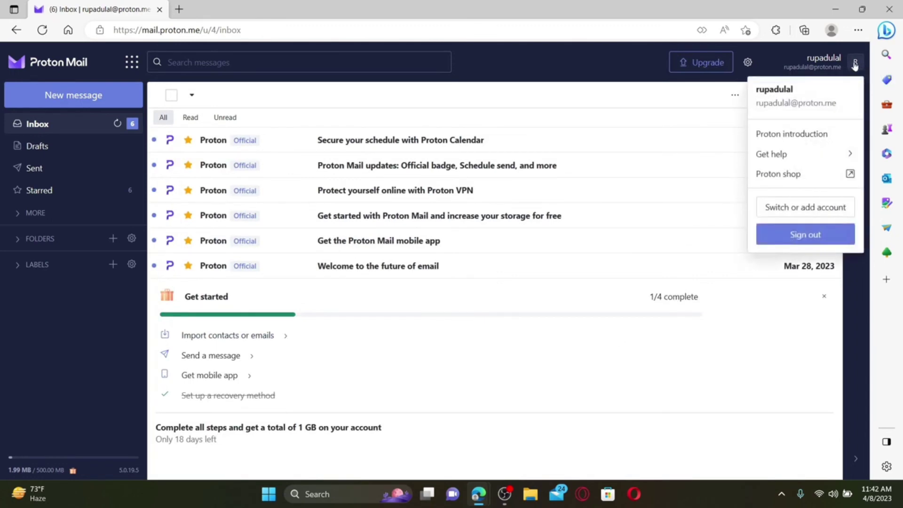
left_click(806, 235)
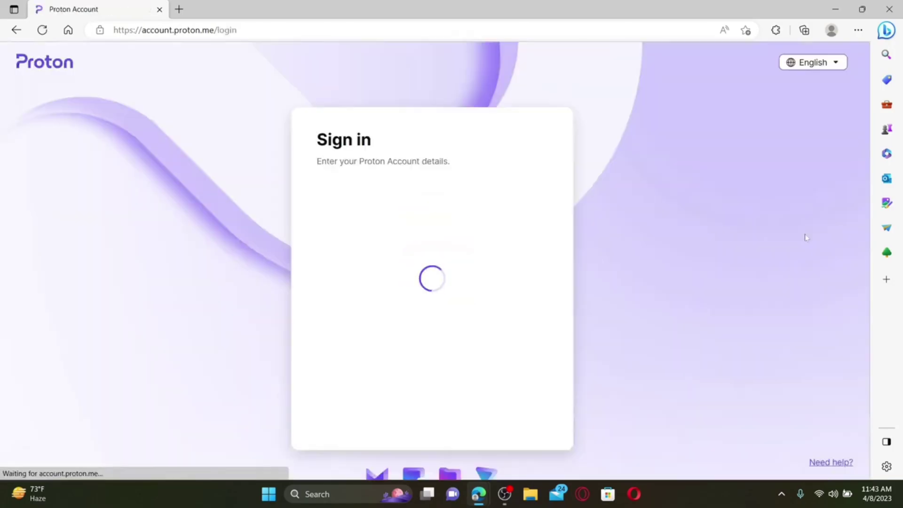
left_click(198, 293)
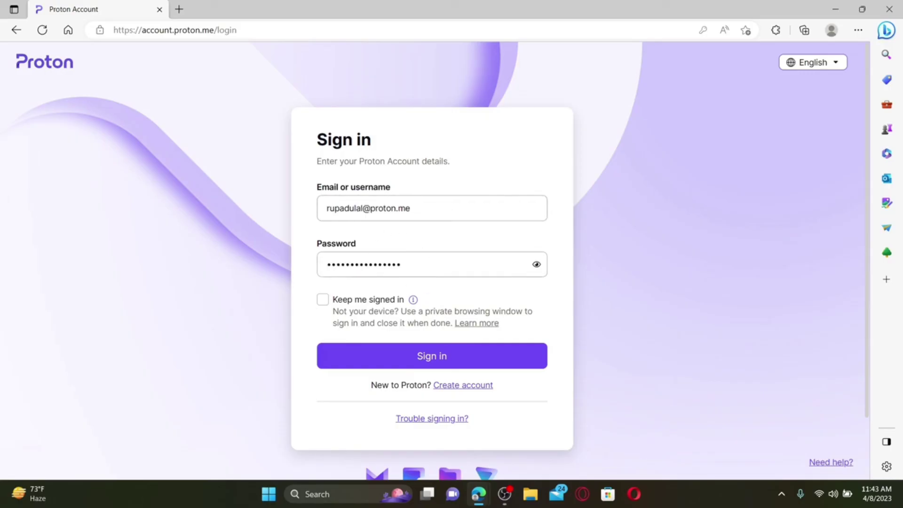
left_click(433, 362)
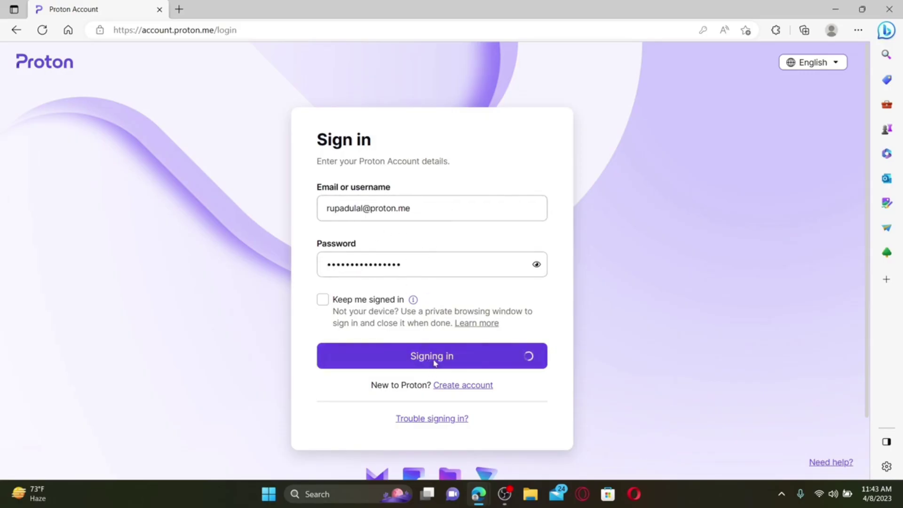